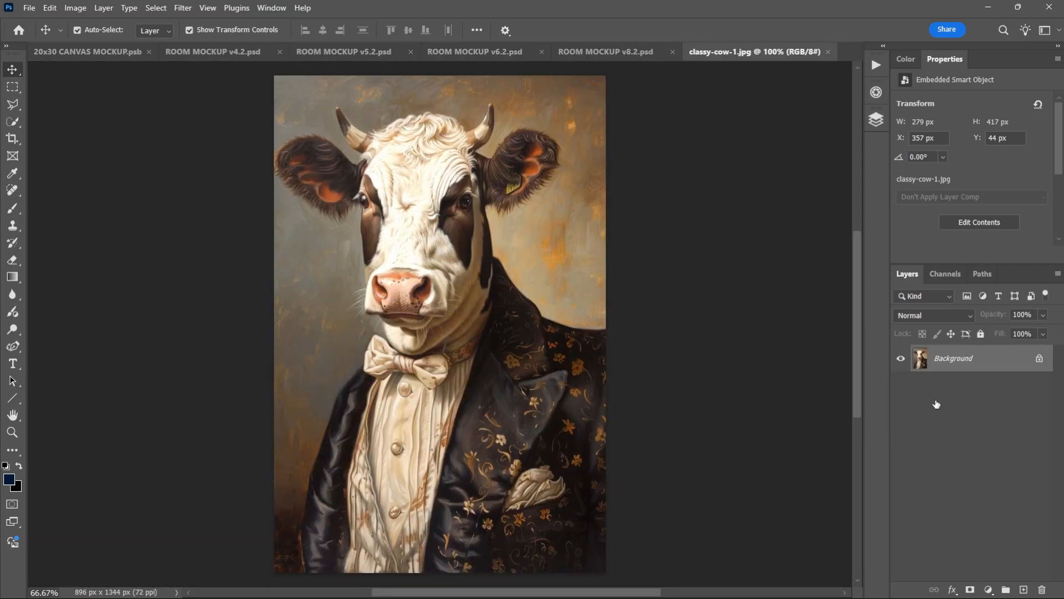
Replace the contents of the Artwork (Smart Object) layer in ROOM MOCKUP v6.2.psd with classy-bull-1.jpg and start saving a copy.
{"action": "left_click", "coordinate": [829, 51]}
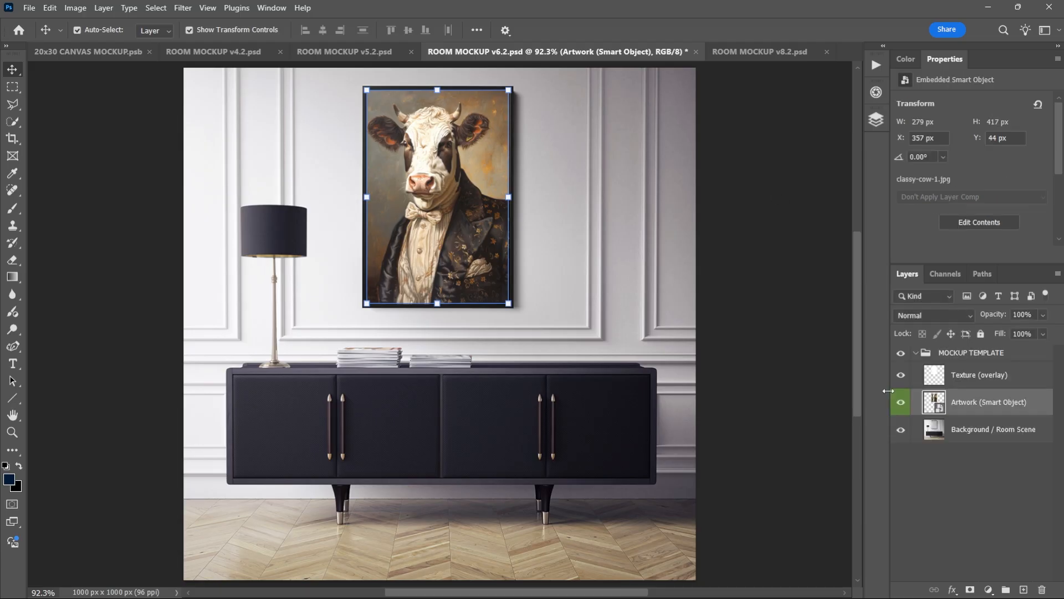
{"action": "right_click", "coordinate": [964, 403]}
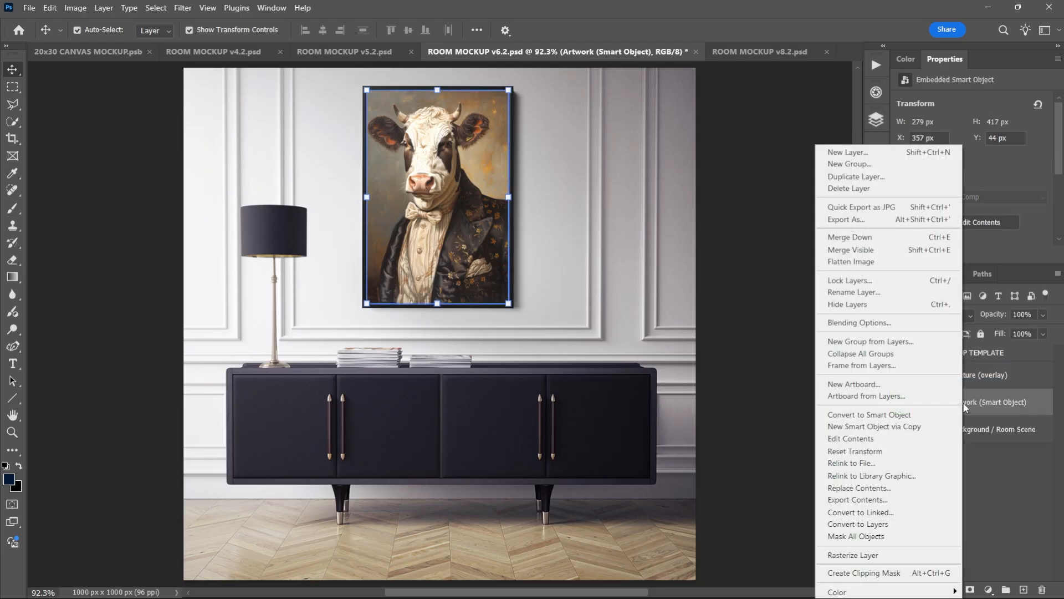
{"action": "left_click", "coordinate": [898, 489]}
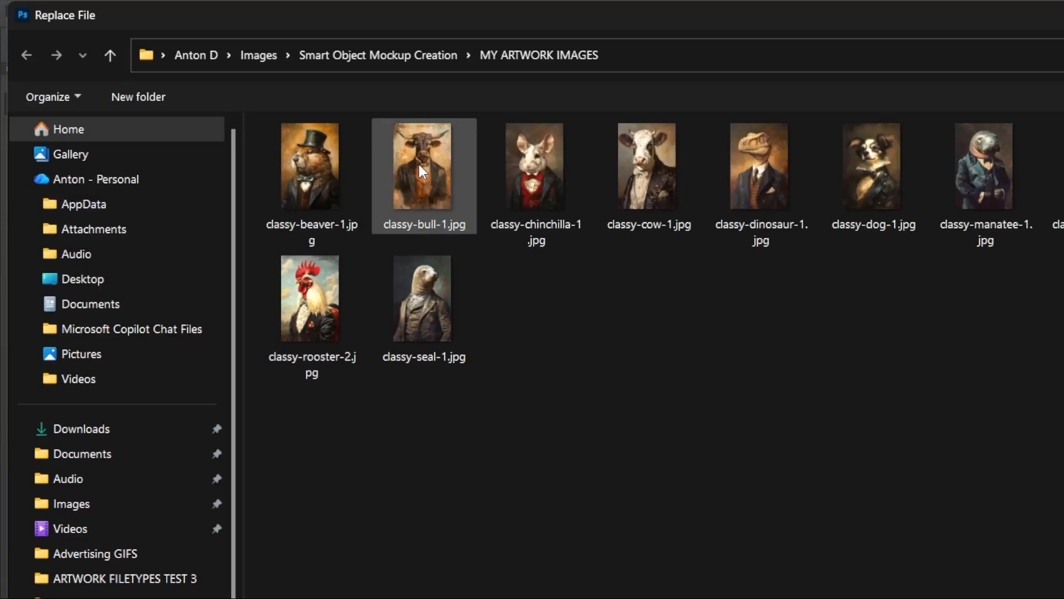
{"action": "double_click", "coordinate": [418, 161]}
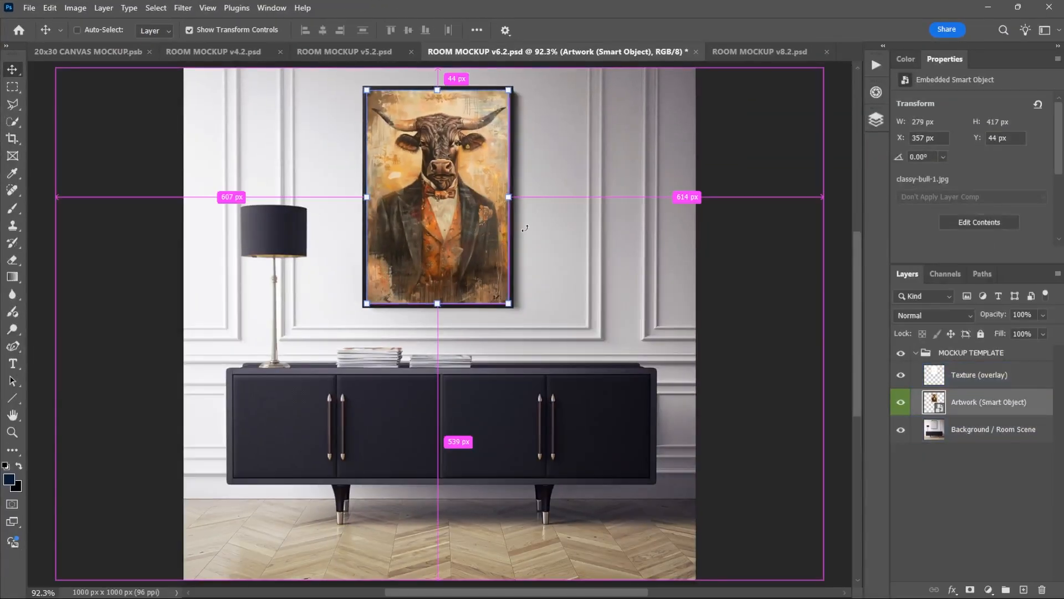
{"action": "key", "text": "ctrl+shift+s"}
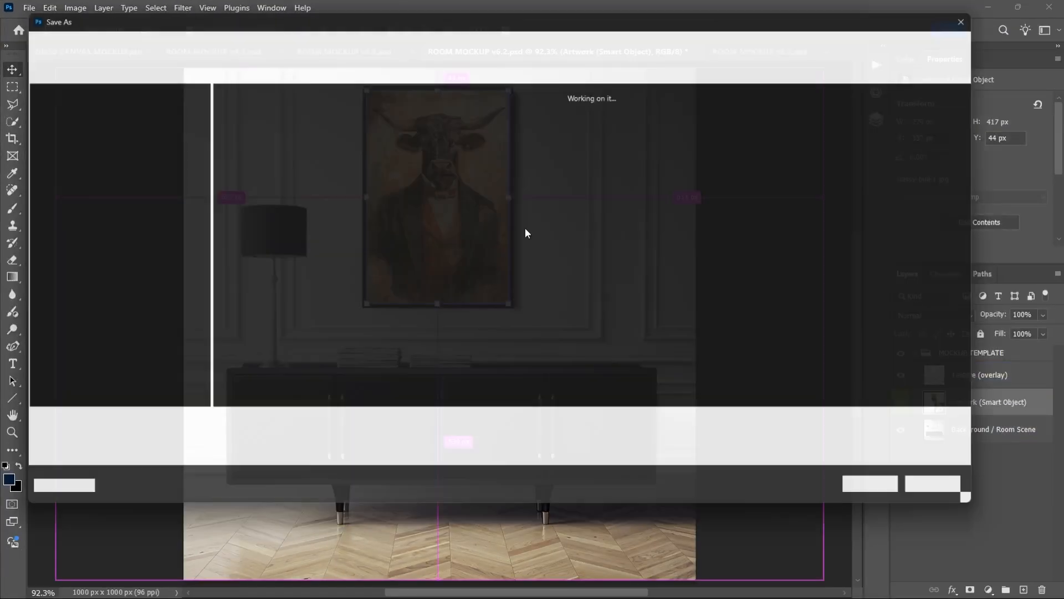
{"action": "left_click", "coordinate": [988, 9]}
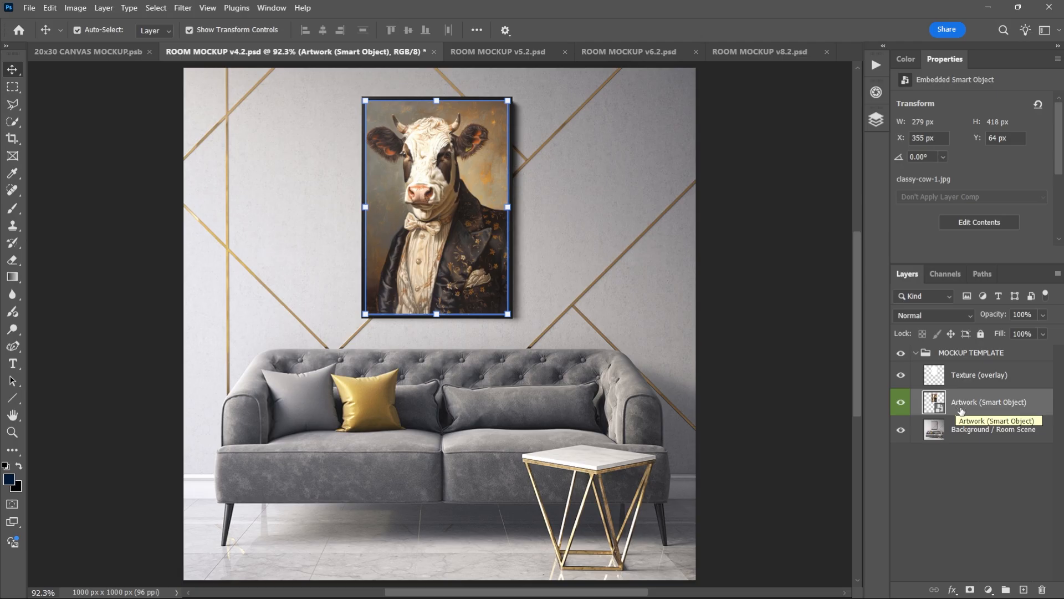
{"action": "right_click", "coordinate": [963, 408]}
{"action": "left_click", "coordinate": [915, 490]}
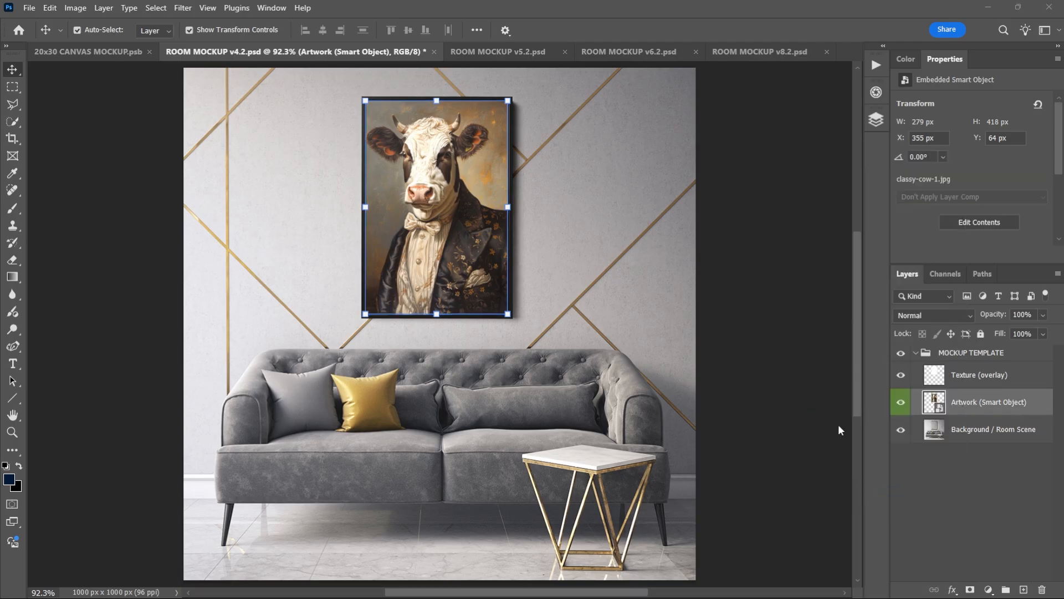
{"action": "key", "text": "Escape"}
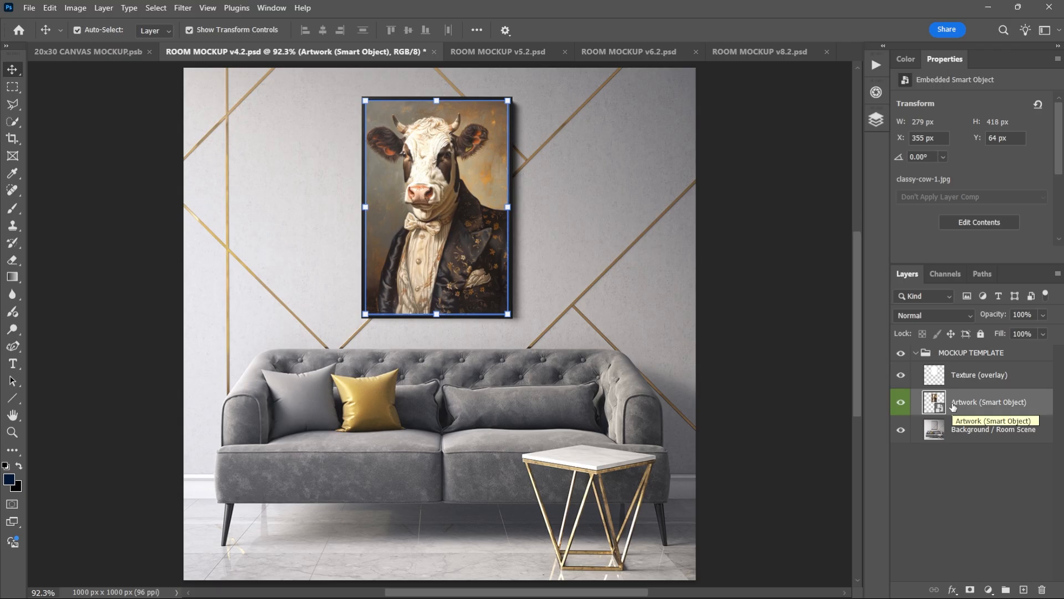
Open the Batch-Replace Smart Objects plugin beside the ROOM MOCKUP v4.2.psd document.
{"action": "left_click", "coordinate": [876, 124]}
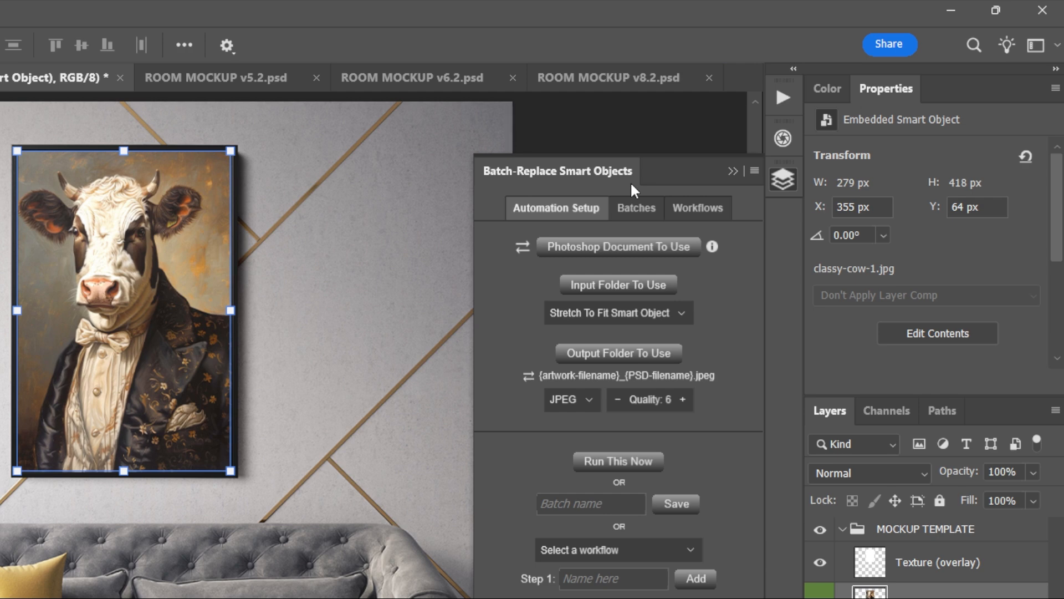
{"action": "scroll", "coordinate": [751, 194], "scroll_direction": "down", "scroll_amount": 1}
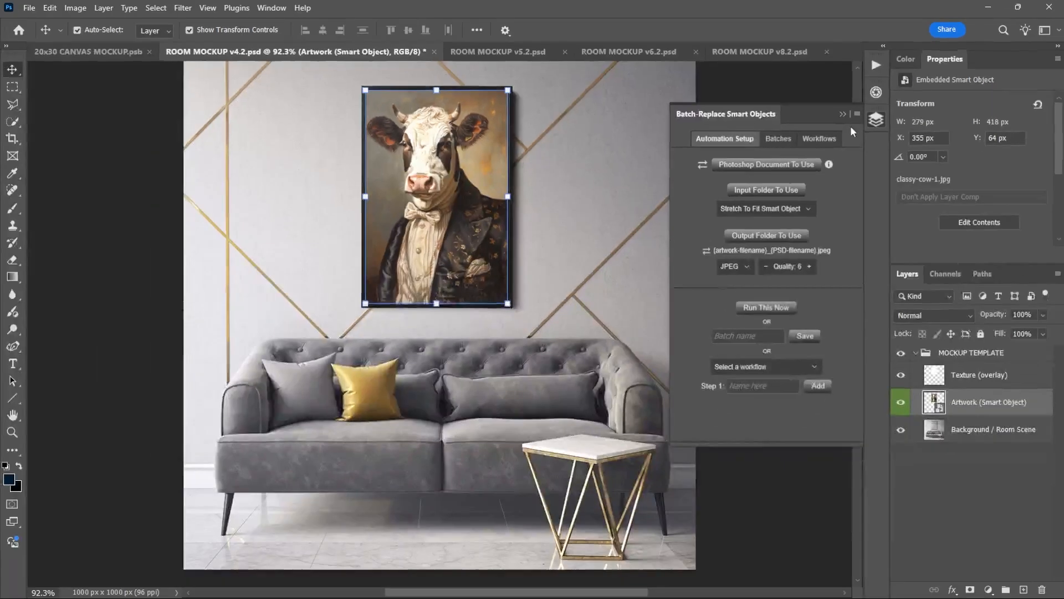
{"action": "left_click", "coordinate": [843, 113]}
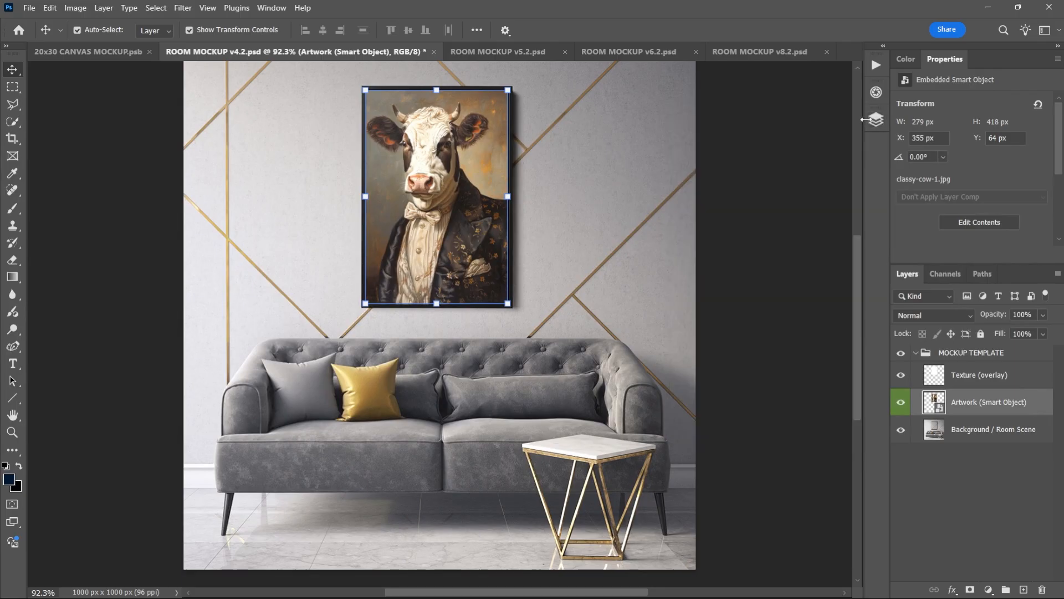
{"action": "left_click", "coordinate": [877, 119]}
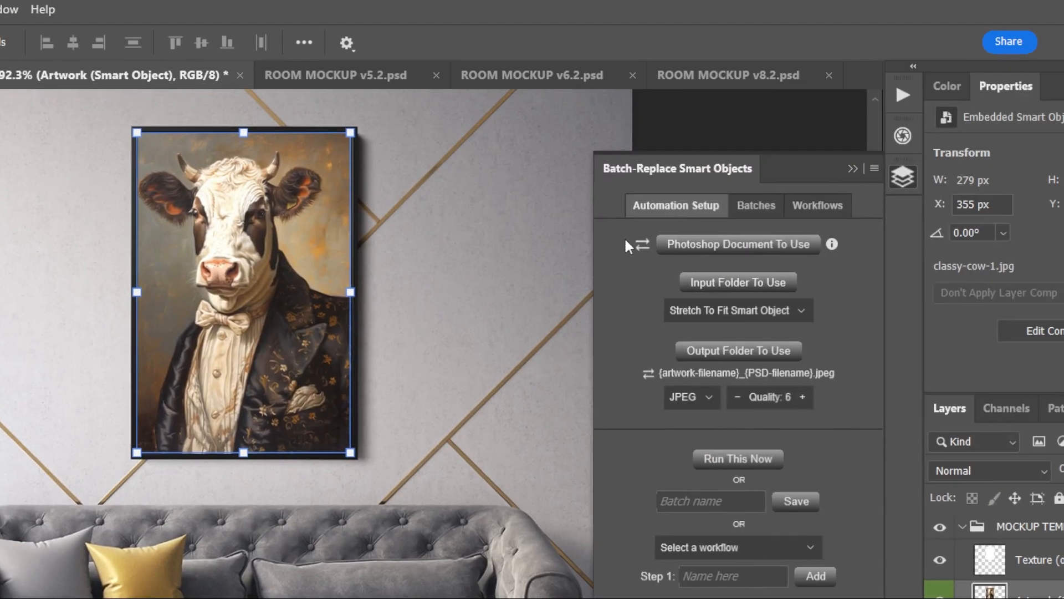
Switch the template source to a folder of PSD files and back to a single Photoshop document.
{"action": "left_click", "coordinate": [903, 237]}
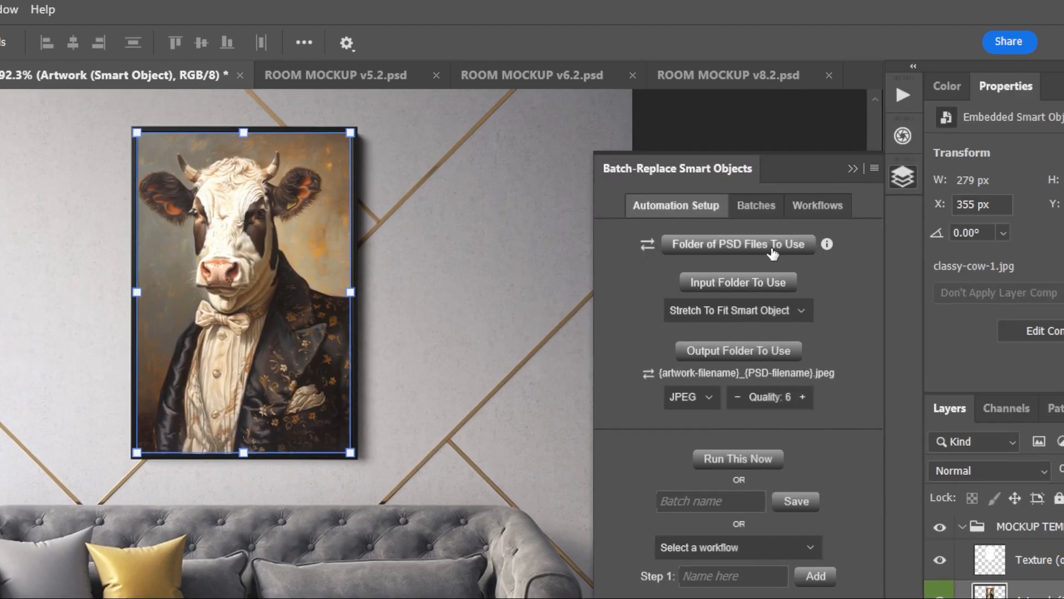
{"action": "left_click", "coordinate": [647, 244]}
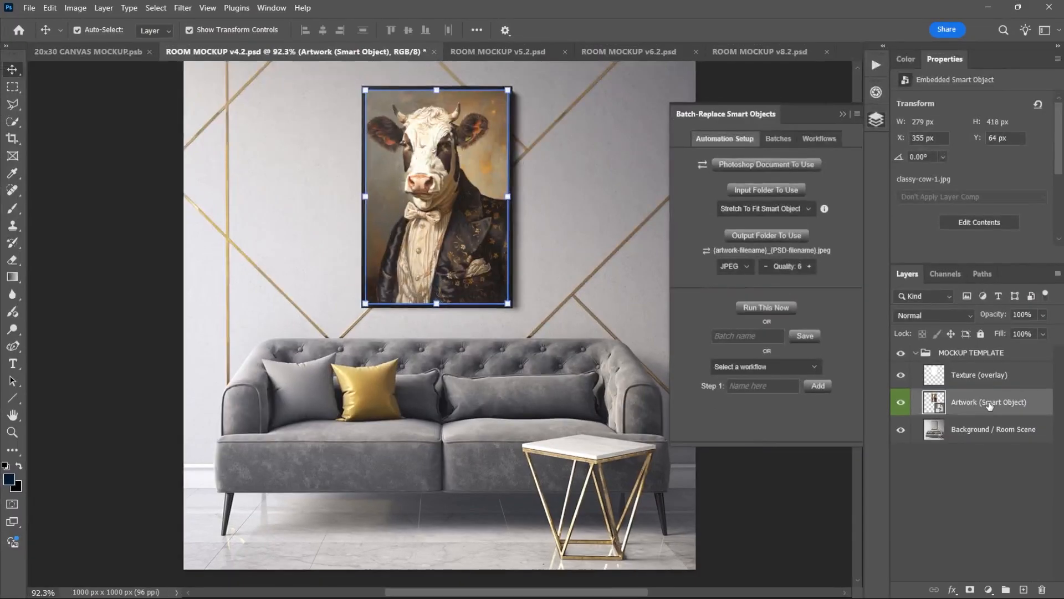
Duplicate the Artwork (Smart Object) layer twice within the MOCKUP TEMPLATE group.
{"action": "key", "text": "ctrl+j"}
{"action": "key", "text": "ctrl+j"}
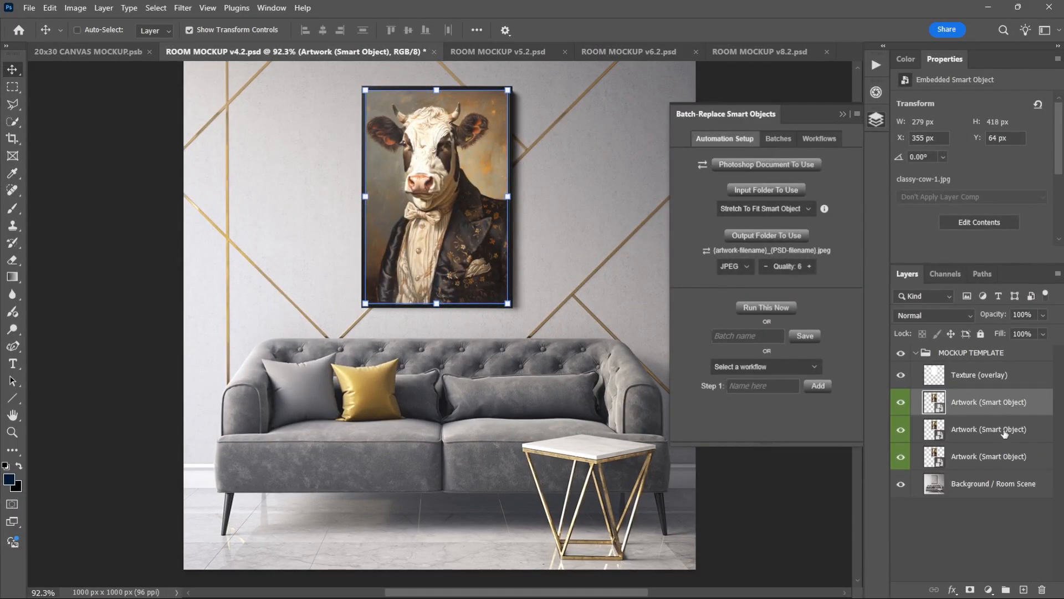
{"action": "left_click", "coordinate": [1006, 432]}
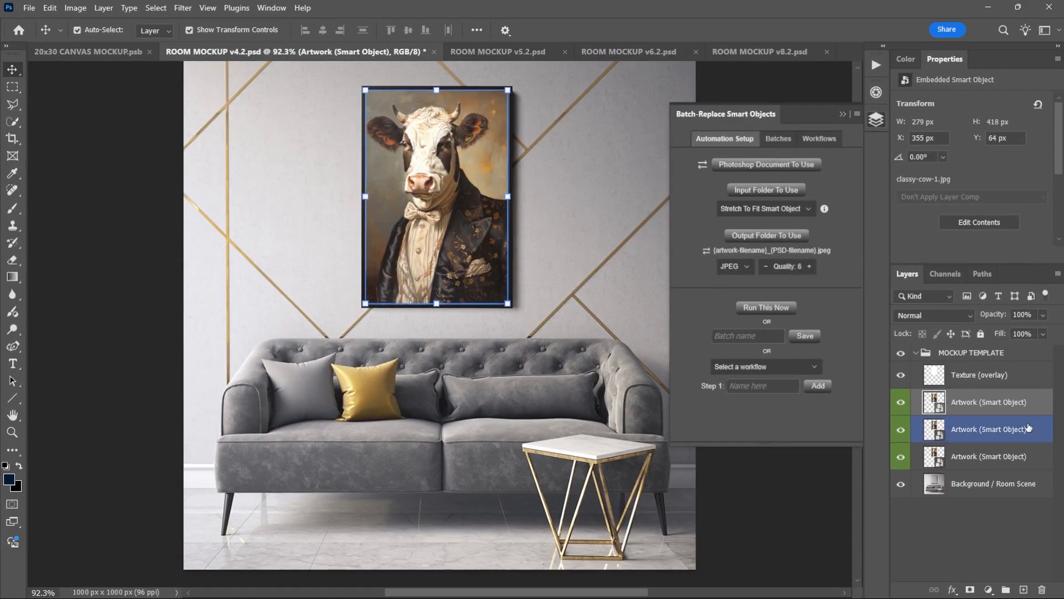
{"action": "left_click", "coordinate": [993, 434]}
{"action": "left_click", "coordinate": [996, 407]}
{"action": "left_click", "coordinate": [1018, 430]}
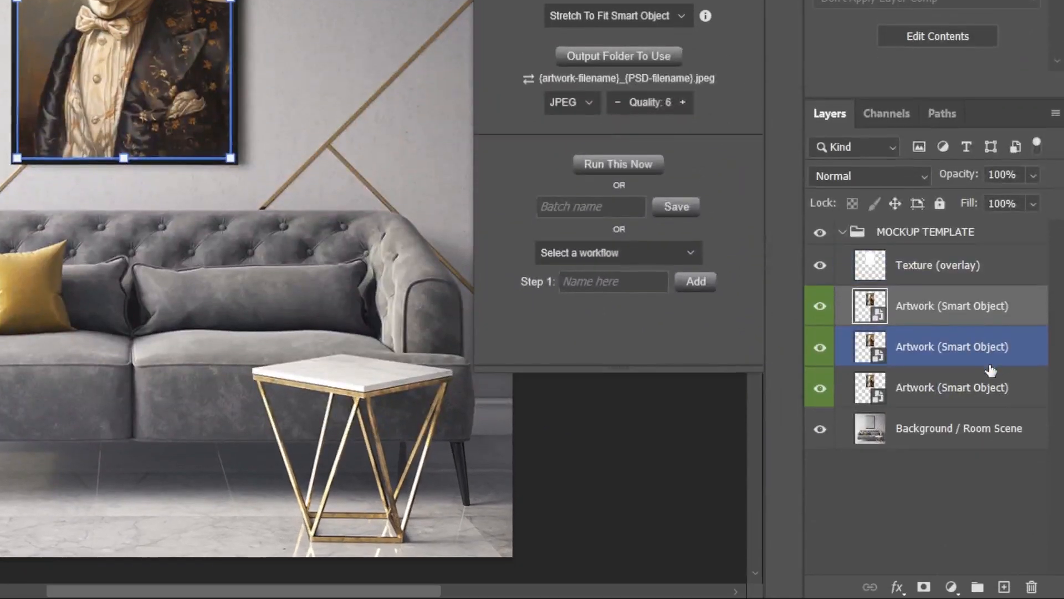
{"action": "left_click", "coordinate": [1012, 404]}
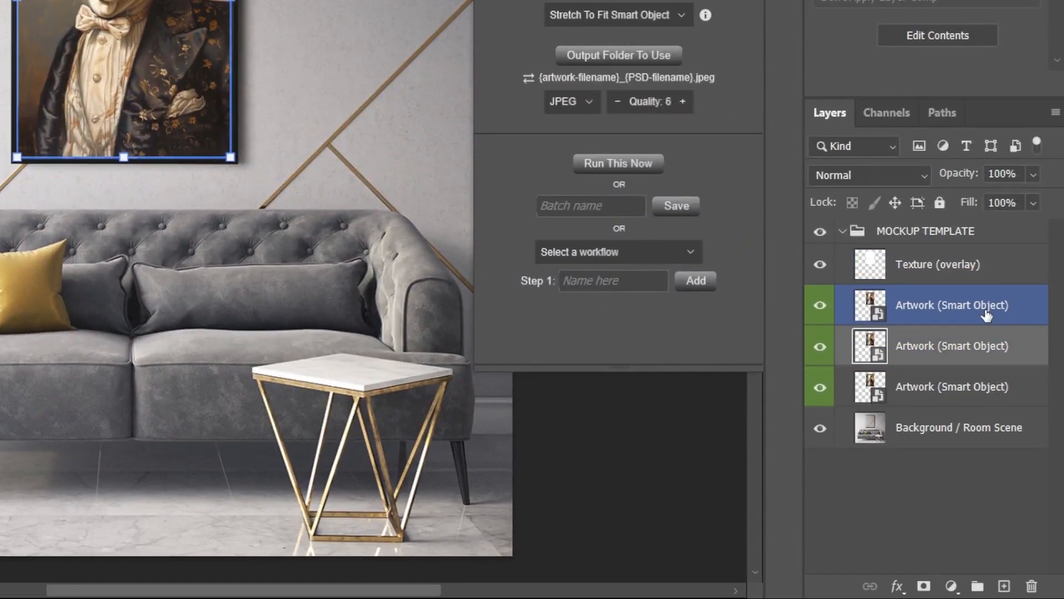
Hide the two lower Artwork (Smart Object) layers in the MOCKUP TEMPLATE group.
{"action": "left_click", "coordinate": [834, 330]}
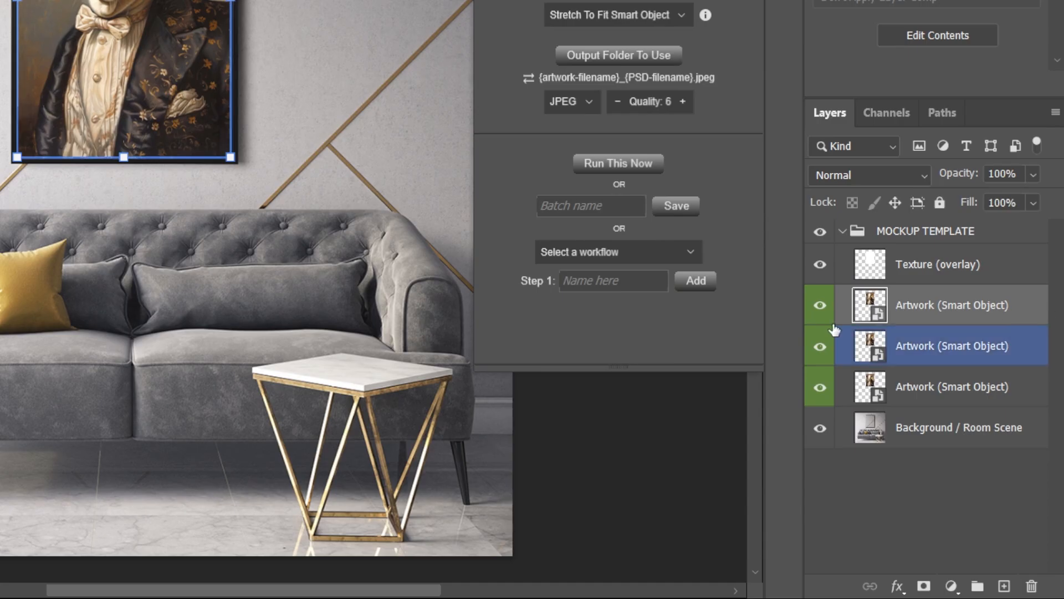
{"action": "left_click", "coordinate": [815, 349]}
{"action": "left_click", "coordinate": [823, 391]}
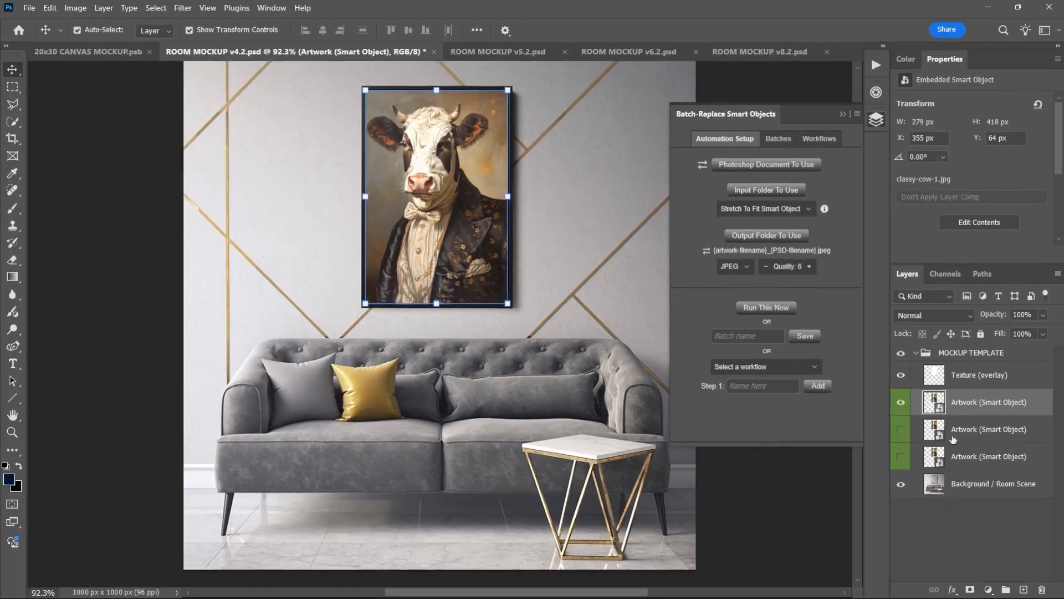
Delete the two hidden Artwork (Smart Object) layers and select the remaining one.
{"action": "left_click", "coordinate": [900, 353]}
{"action": "left_click", "coordinate": [922, 394], "text": "shift"}
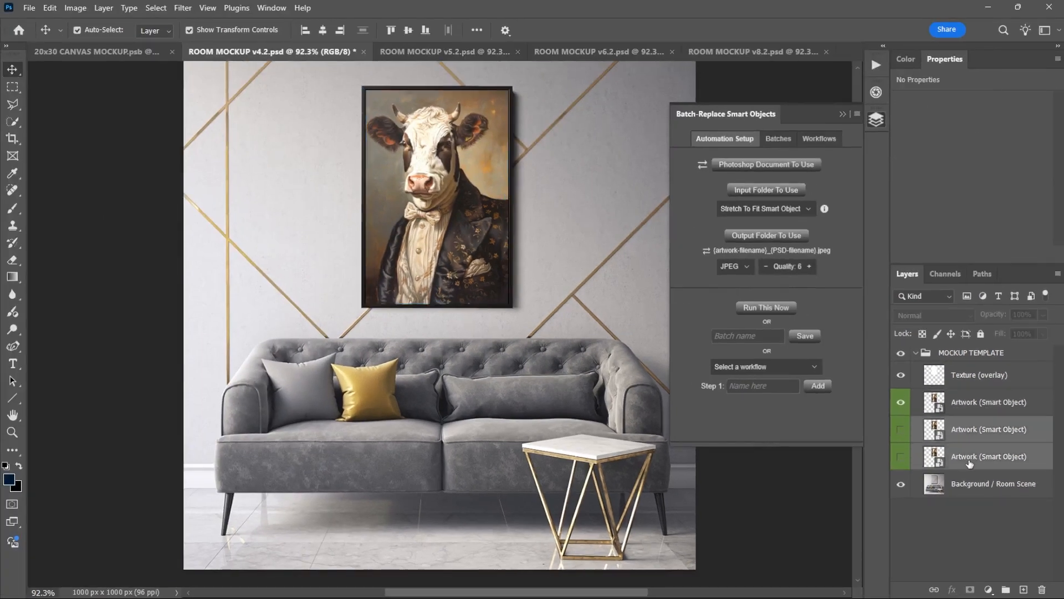
{"action": "key", "text": "Delete"}
{"action": "left_click", "coordinate": [981, 402]}
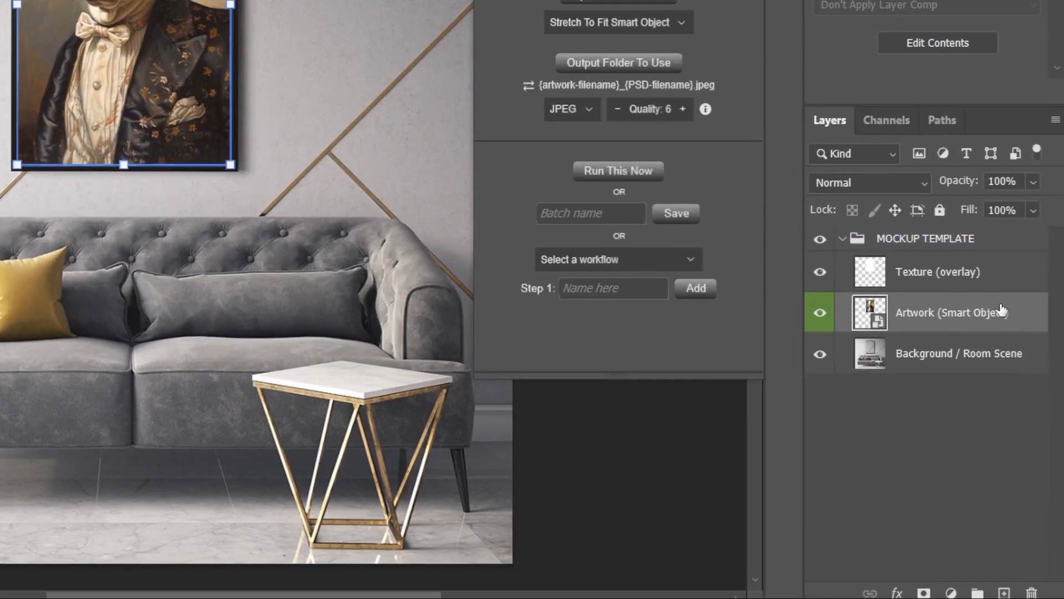
{"action": "left_click", "coordinate": [959, 262]}
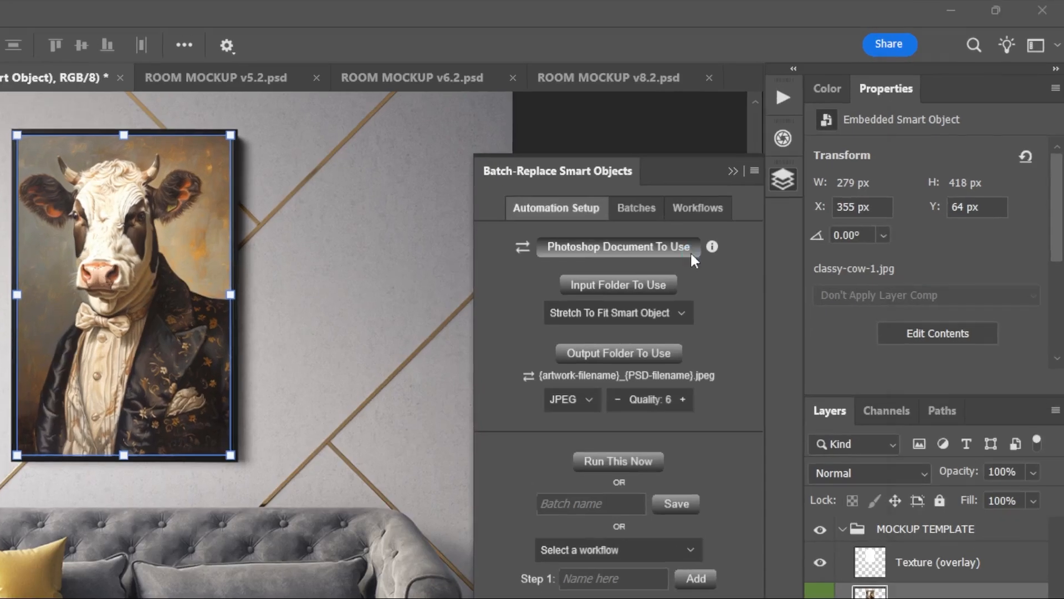
Choose ROOM MOCKUP v4.2.psd from the CANVAS ART MOCKUPS folder as the Photoshop document for the batch.
{"action": "left_click", "coordinate": [812, 167]}
{"action": "left_click", "coordinate": [261, 35]}
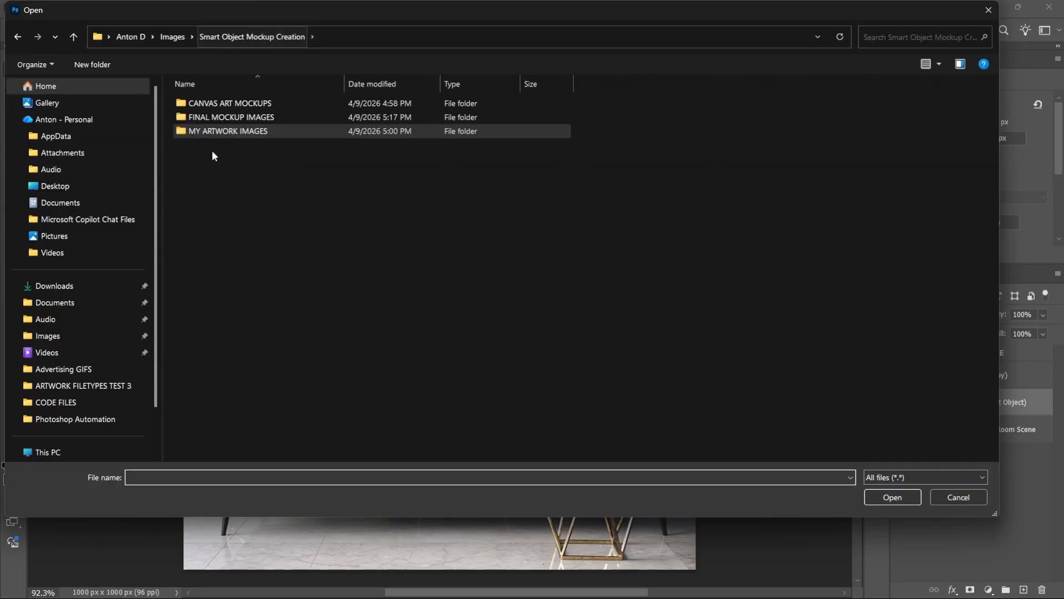
{"action": "double_click", "coordinate": [236, 103]}
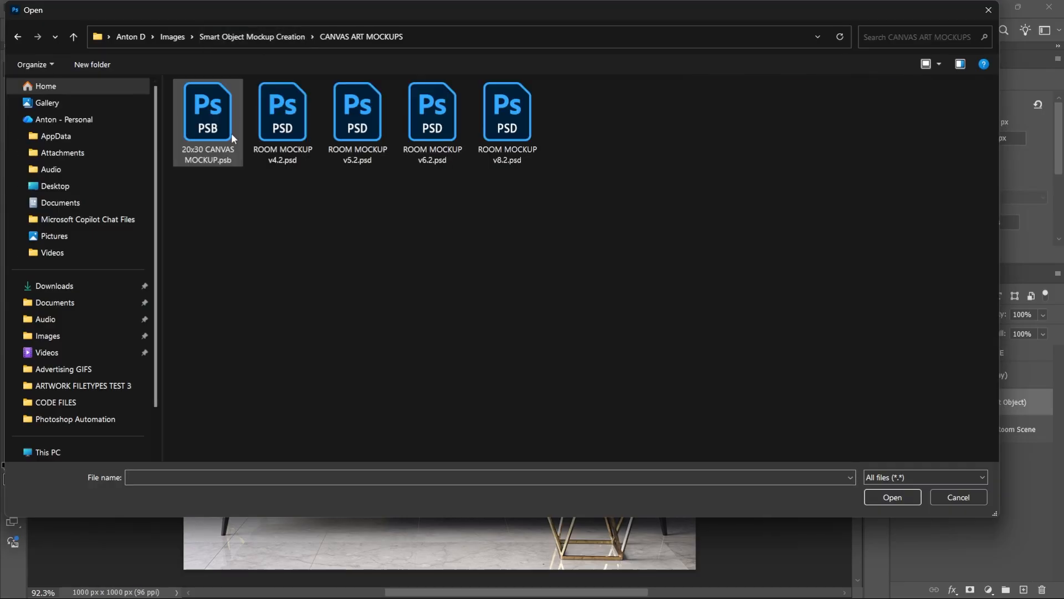
{"action": "double_click", "coordinate": [289, 135]}
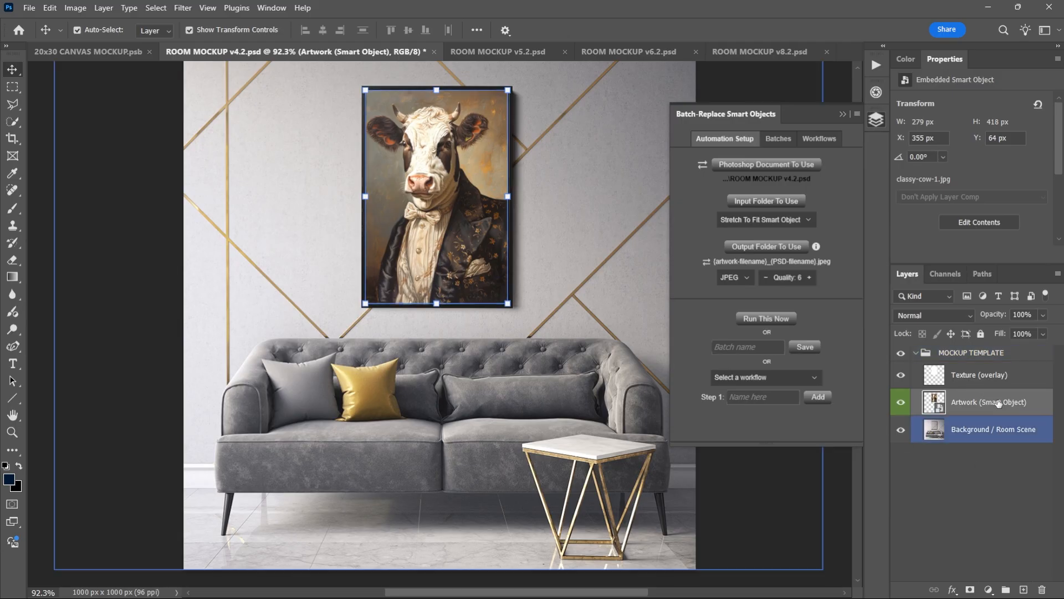
Set the MY ARTWORK IMAGES folder inside Smart Object Mockup Creation as the batch's input folder.
{"action": "left_click", "coordinate": [779, 201]}
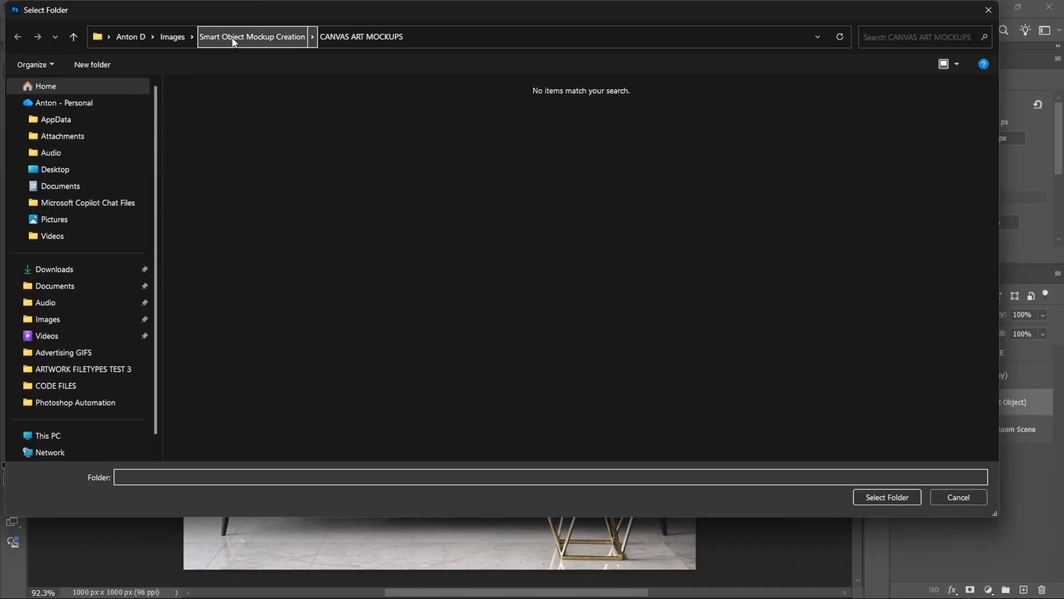
{"action": "left_click", "coordinate": [252, 37]}
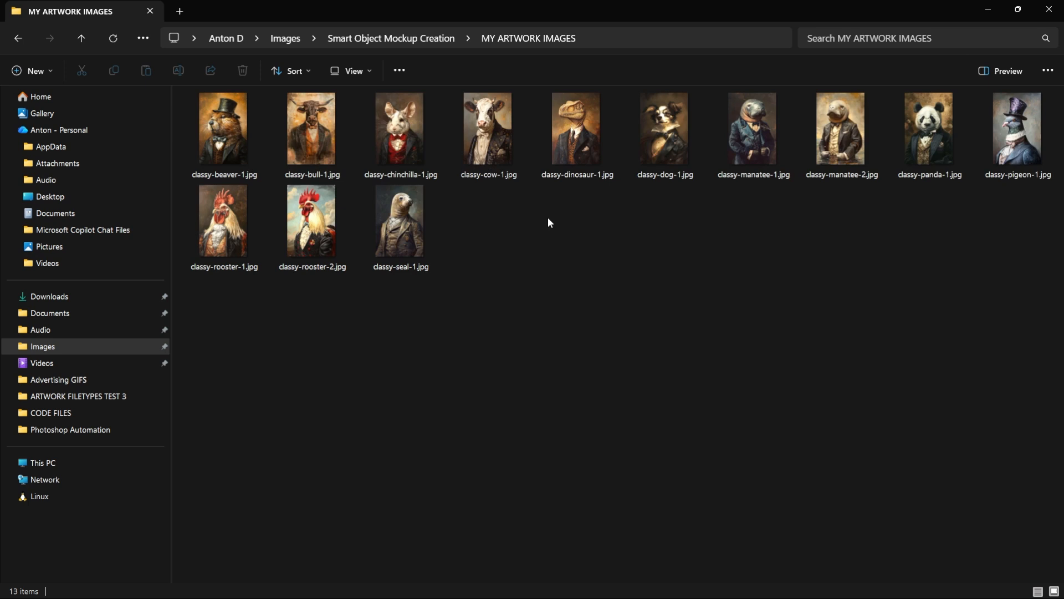
{"action": "scroll", "coordinate": [547, 217], "scroll_direction": "up", "scroll_amount": 2, "text": "ctrl"}
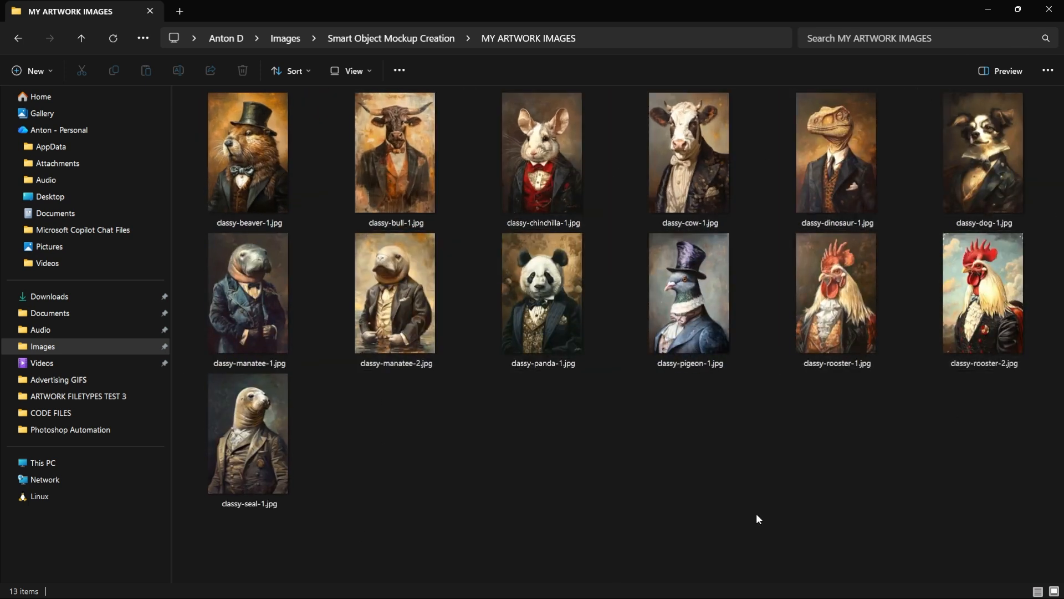
{"action": "key", "text": "alt+Tab"}
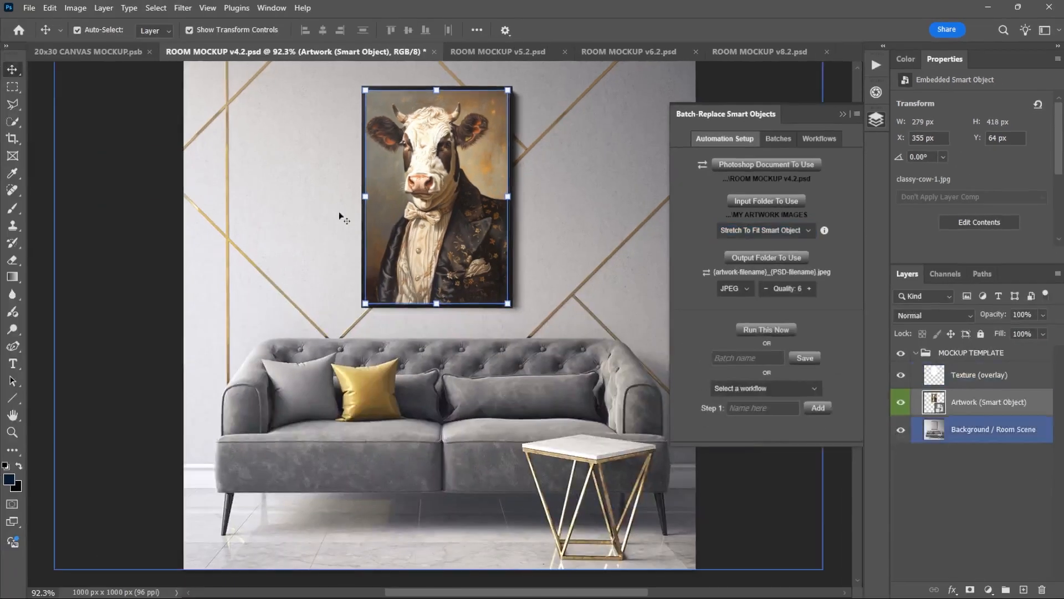
Set the artwork placement mode to Fill Smart Object & Crop and look through its alignment options.
{"action": "left_click", "coordinate": [798, 237]}
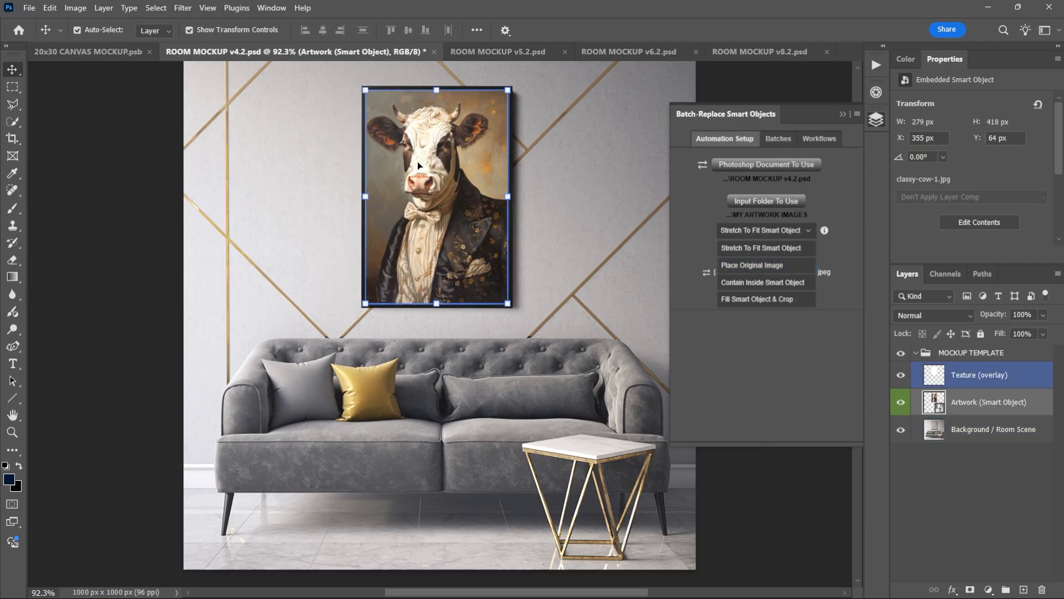
{"action": "left_click", "coordinate": [795, 303]}
{"action": "left_click", "coordinate": [771, 252]}
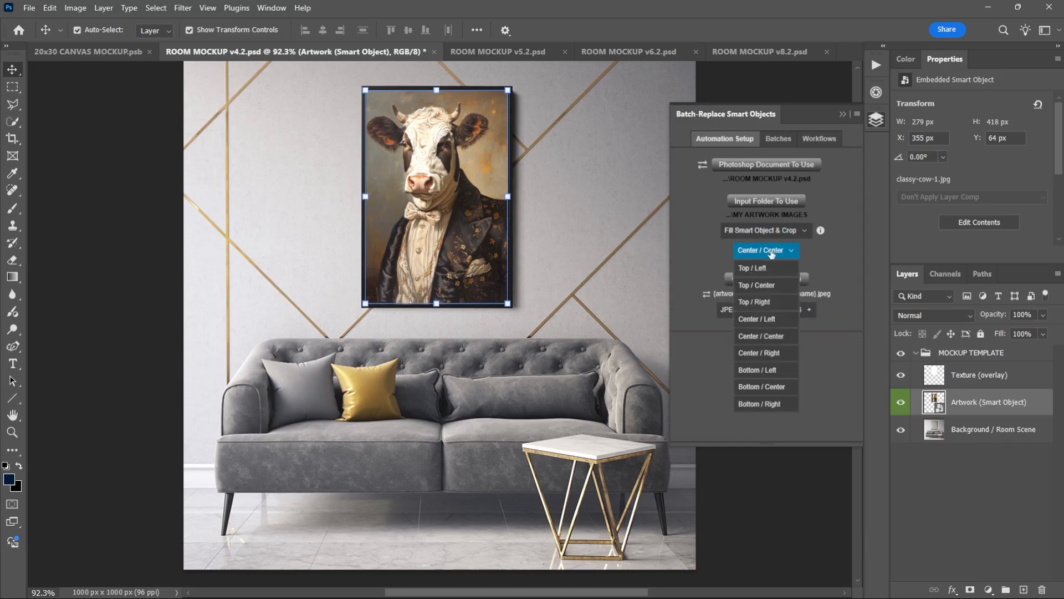
{"action": "left_click", "coordinate": [771, 254]}
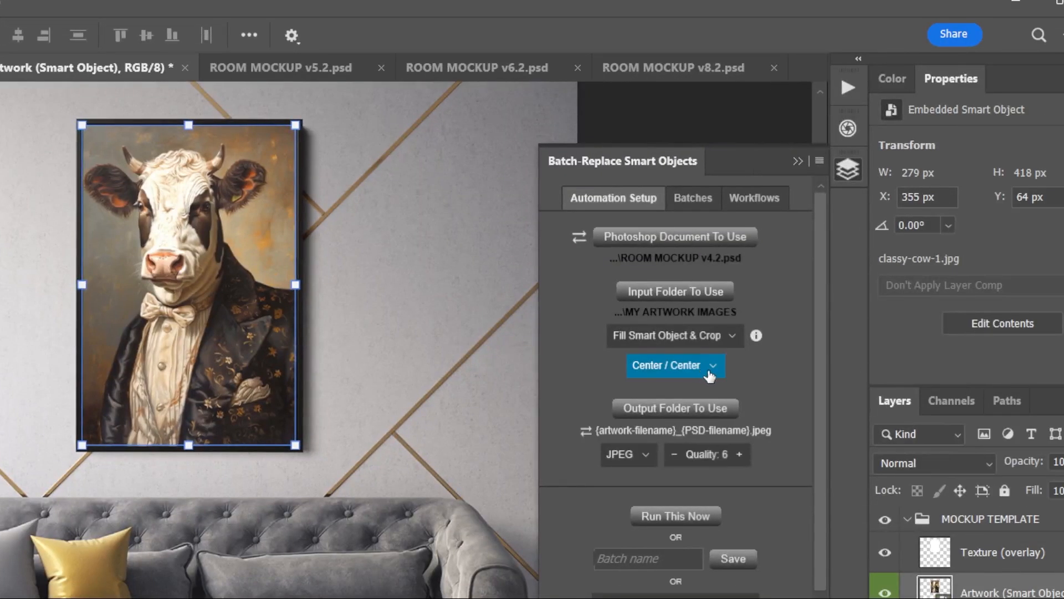
Try Center / Center as the crop alignment, and set it to Top / Center.
{"action": "left_click", "coordinate": [709, 376]}
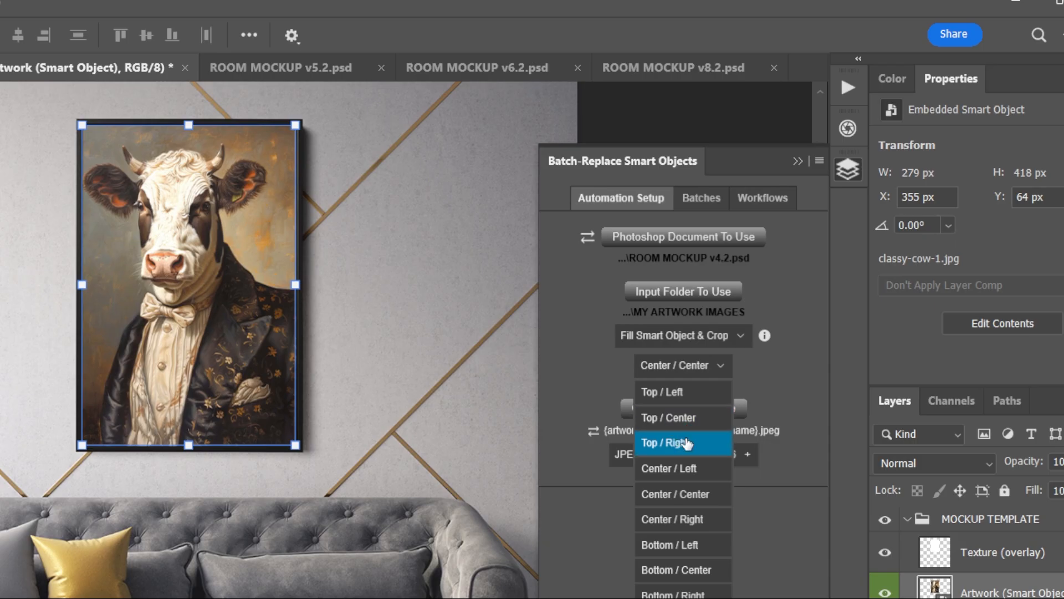
{"action": "left_click", "coordinate": [700, 495]}
{"action": "left_click", "coordinate": [689, 366]}
{"action": "left_click", "coordinate": [679, 417]}
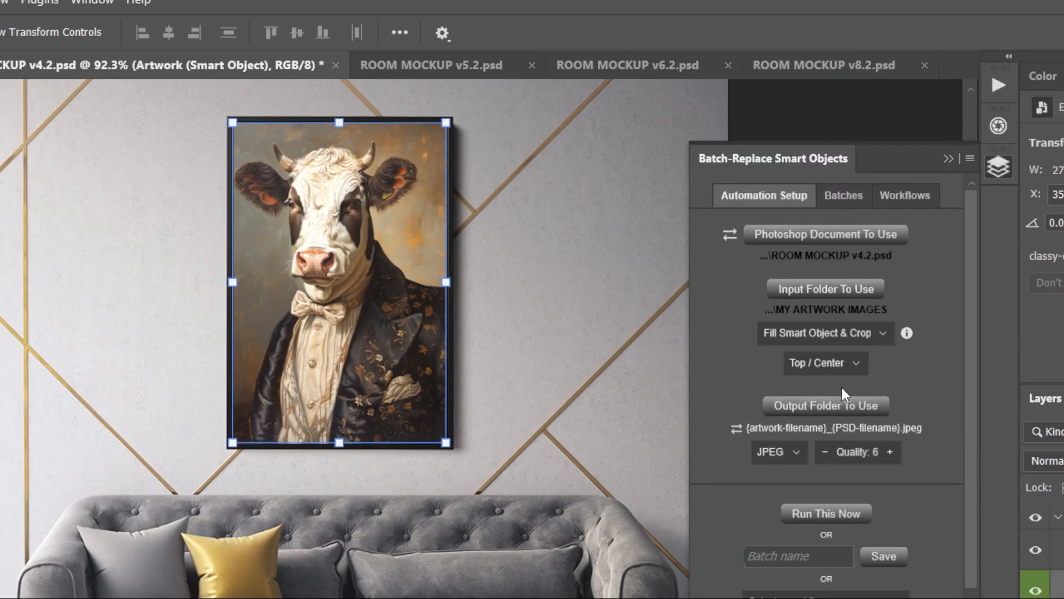
Set the artwork placement mode to Stretch To Fit Smart Object.
{"action": "left_click", "coordinate": [855, 338]}
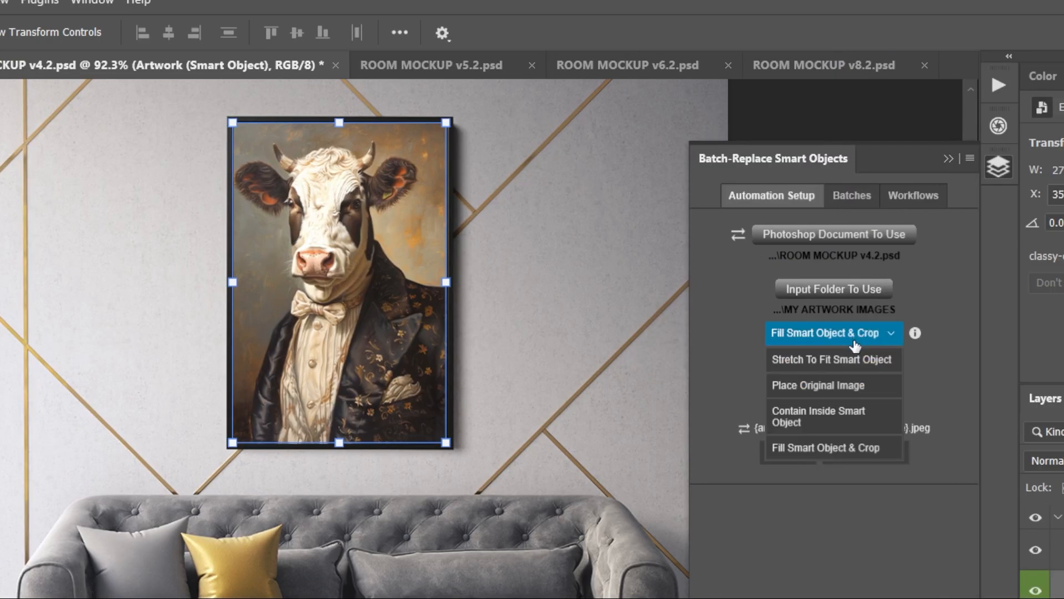
{"action": "left_click", "coordinate": [870, 369]}
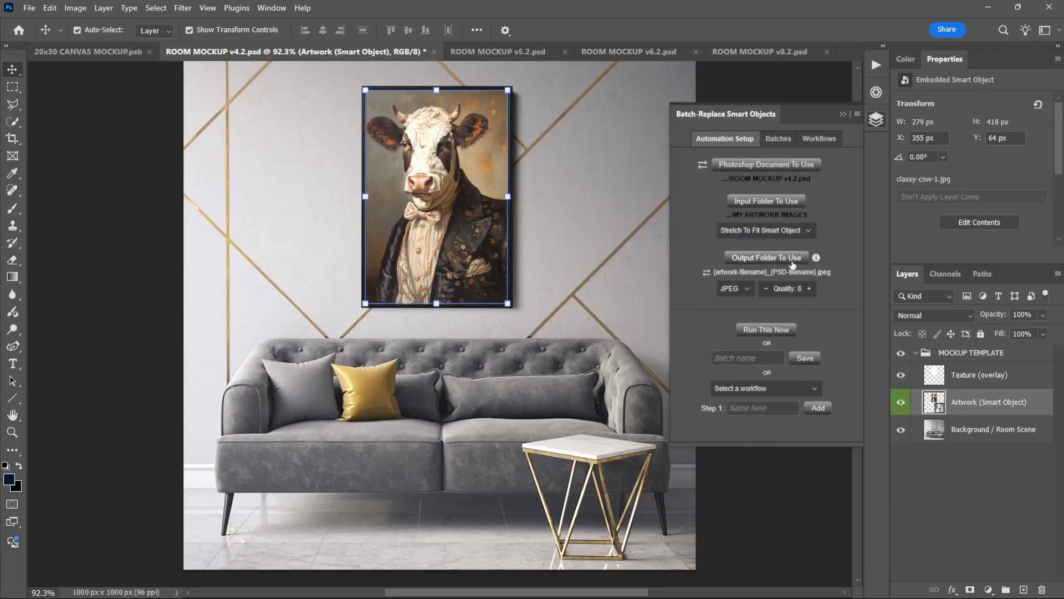
Set the FINAL MOCKUP IMAGES folder inside Smart Object Mockup Creation as the batch's output folder.
{"action": "left_click", "coordinate": [793, 260]}
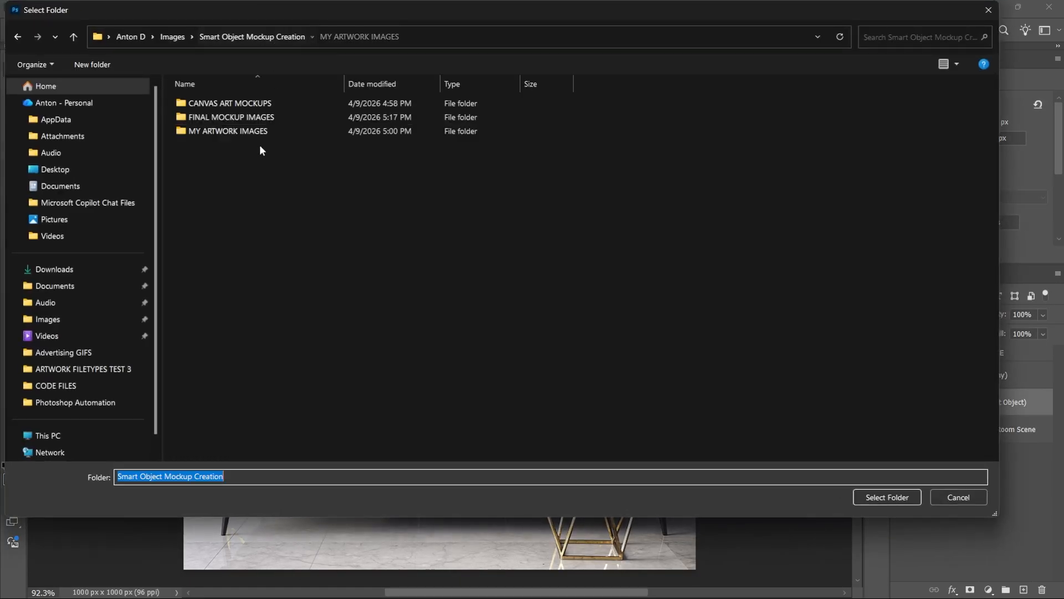
{"action": "left_click", "coordinate": [244, 117]}
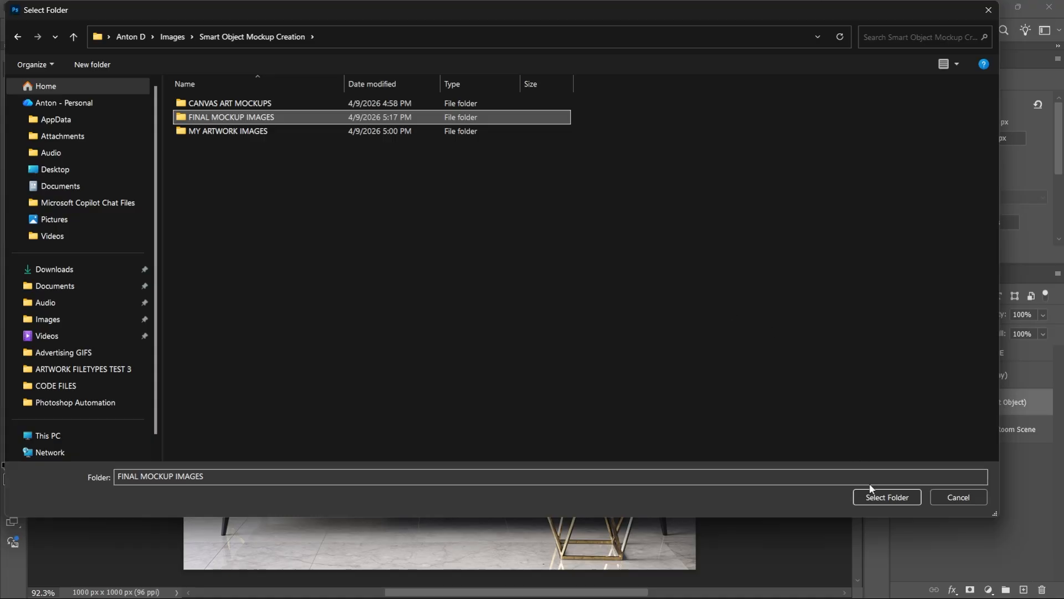
{"action": "left_click", "coordinate": [885, 496]}
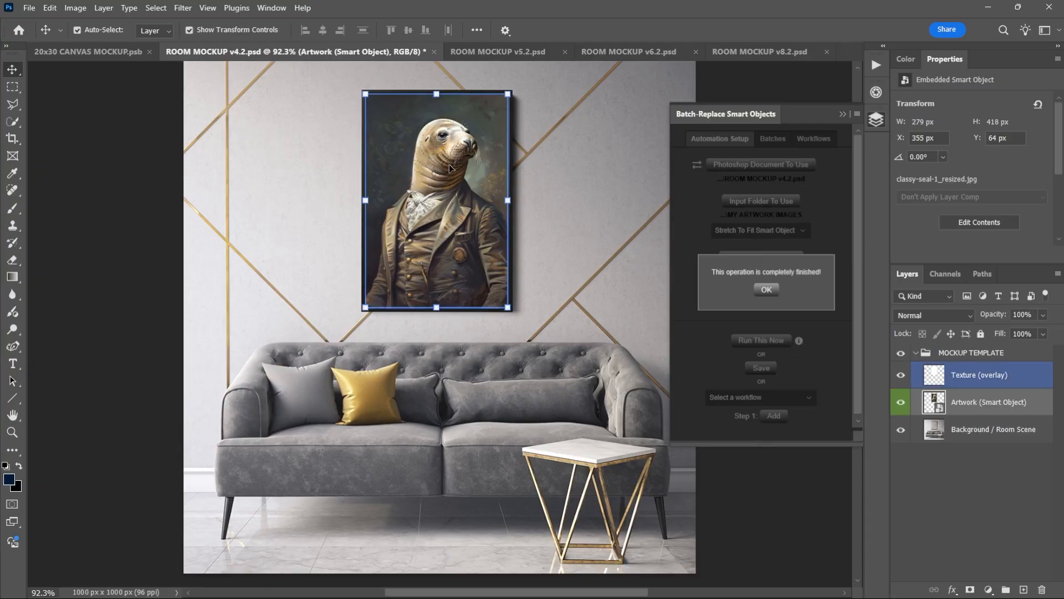
Switch to File Explorer, open the FINAL MOCKUP IMAGES folder inside Smart Object Mockup Creation and enlarge its thumbnails.
{"action": "key", "text": "alt+Tab"}
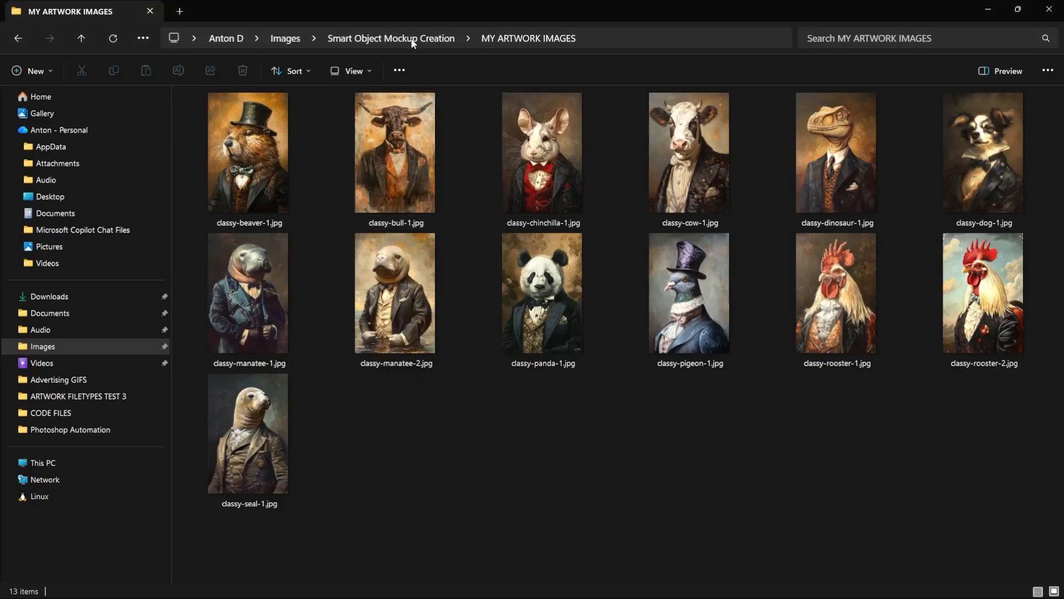
{"action": "left_click", "coordinate": [415, 39]}
{"action": "double_click", "coordinate": [259, 127]}
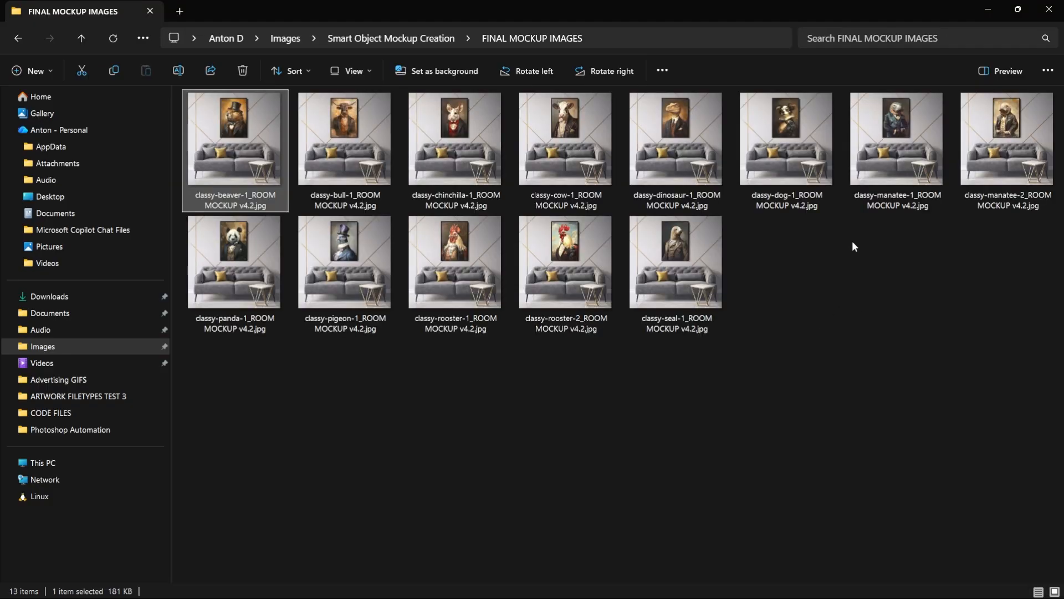
{"action": "scroll", "coordinate": [853, 240], "scroll_direction": "up", "scroll_amount": 2}
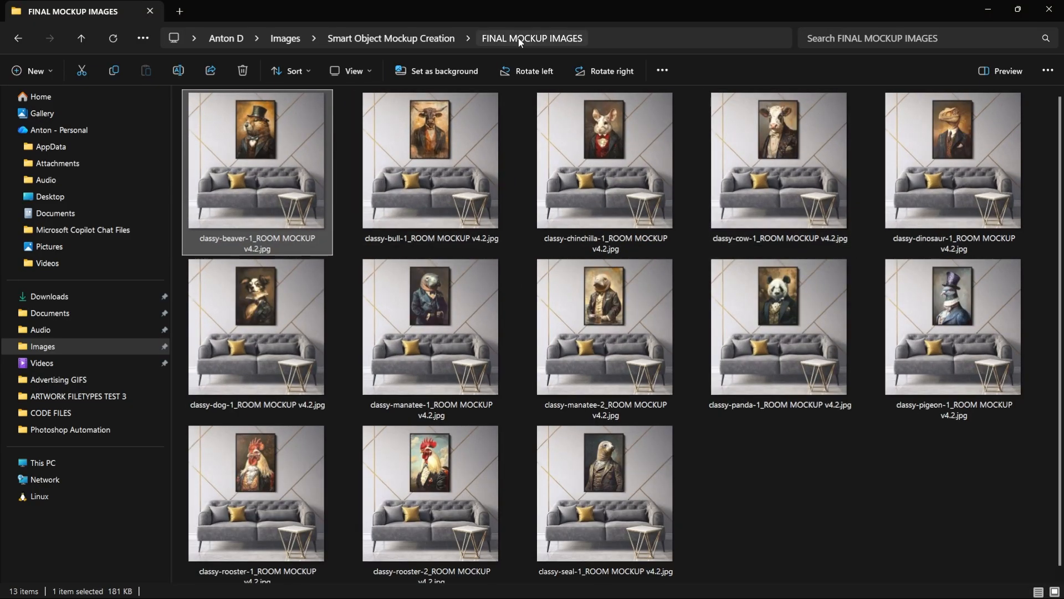
Open the first generated mockup image full size and page through the following ones to examine the artwork placement in the frame.
{"action": "double_click", "coordinate": [301, 147]}
{"action": "key", "text": "Right"}
{"action": "key", "text": "Right"}
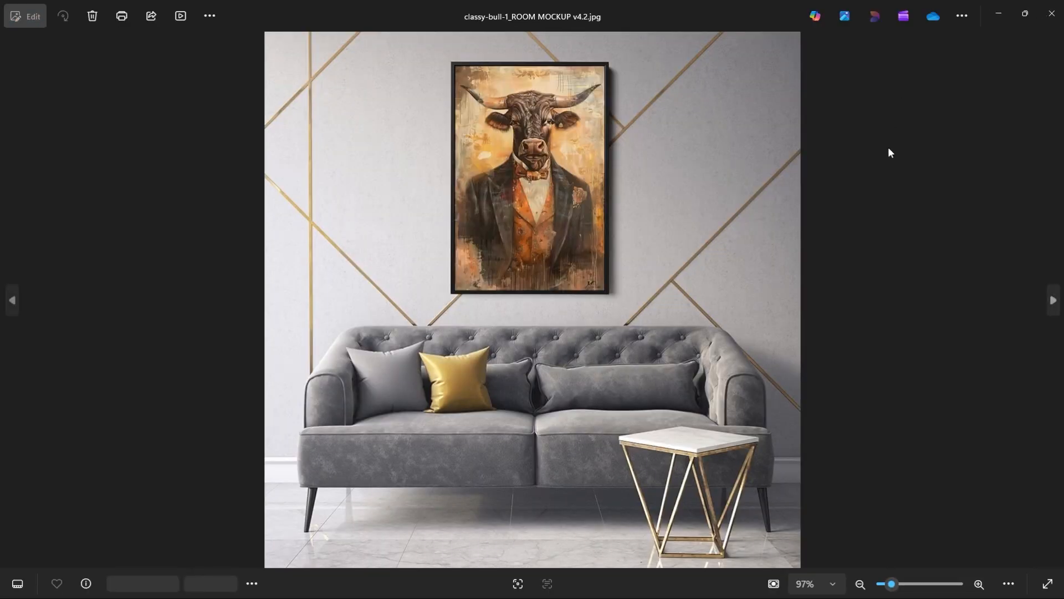
{"action": "key", "text": "Right"}
{"action": "key", "text": "Right"}
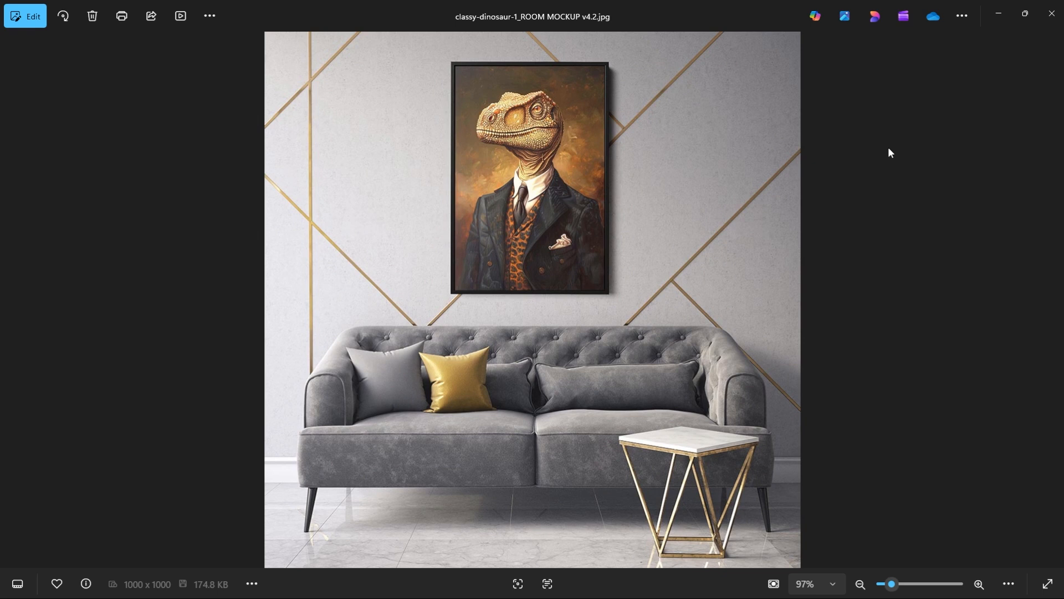
{"action": "key", "text": "Right"}
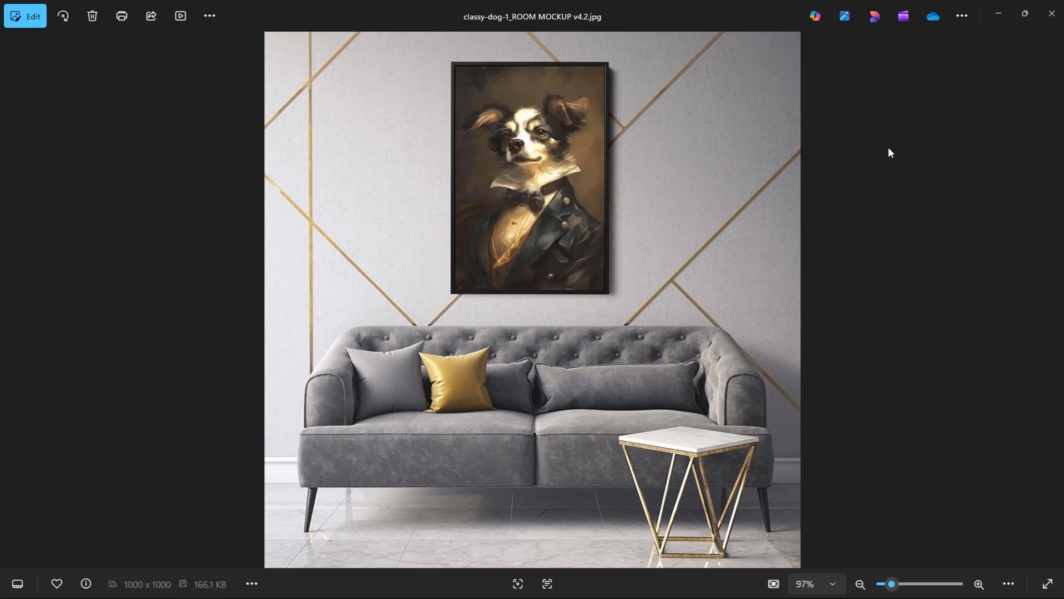
{"action": "key", "text": "Right"}
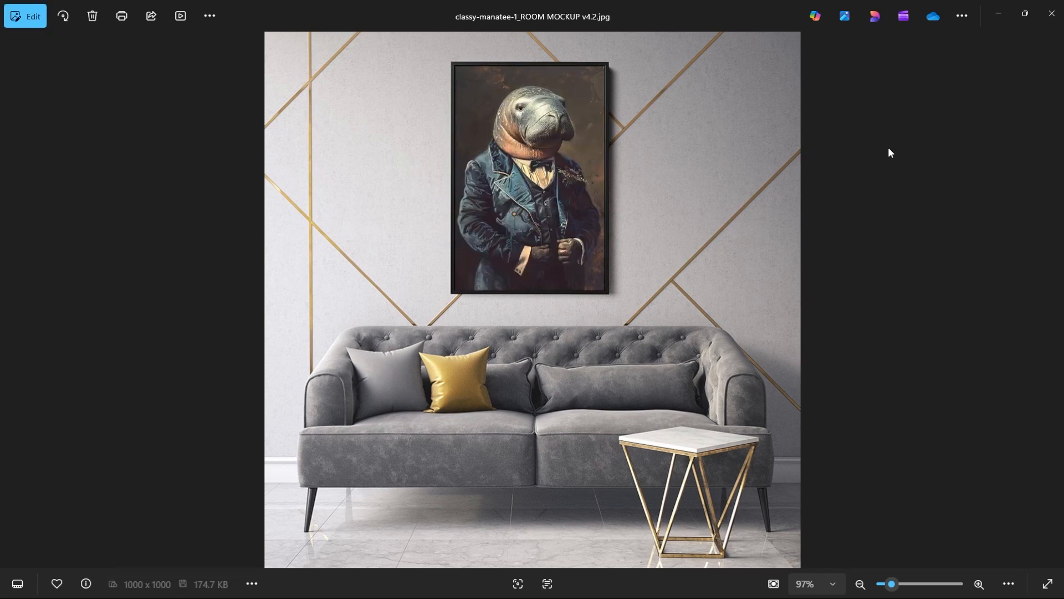
{"action": "key", "text": "Right"}
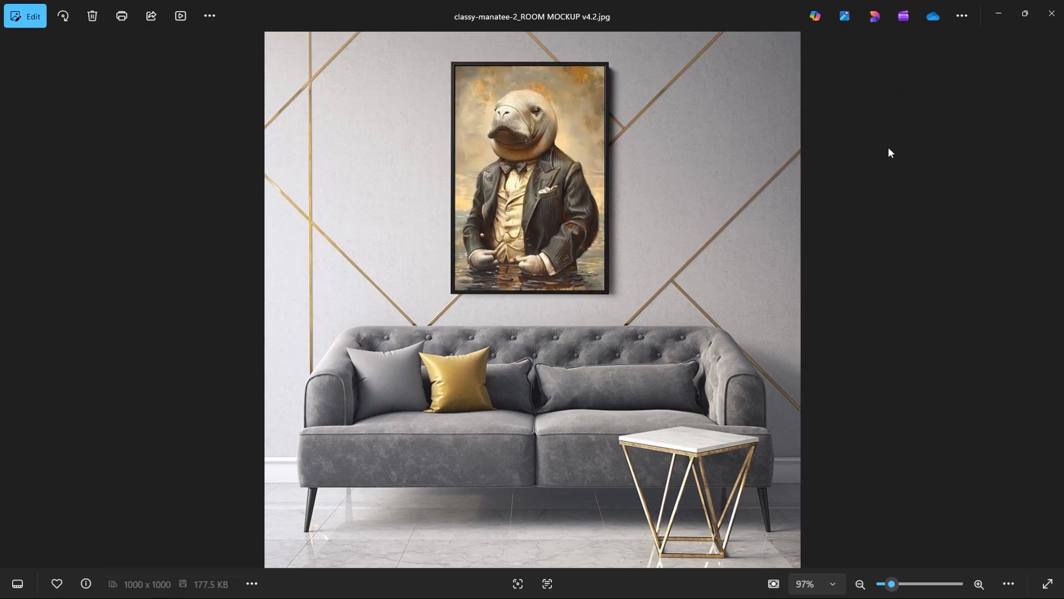
{"action": "key", "text": "Right"}
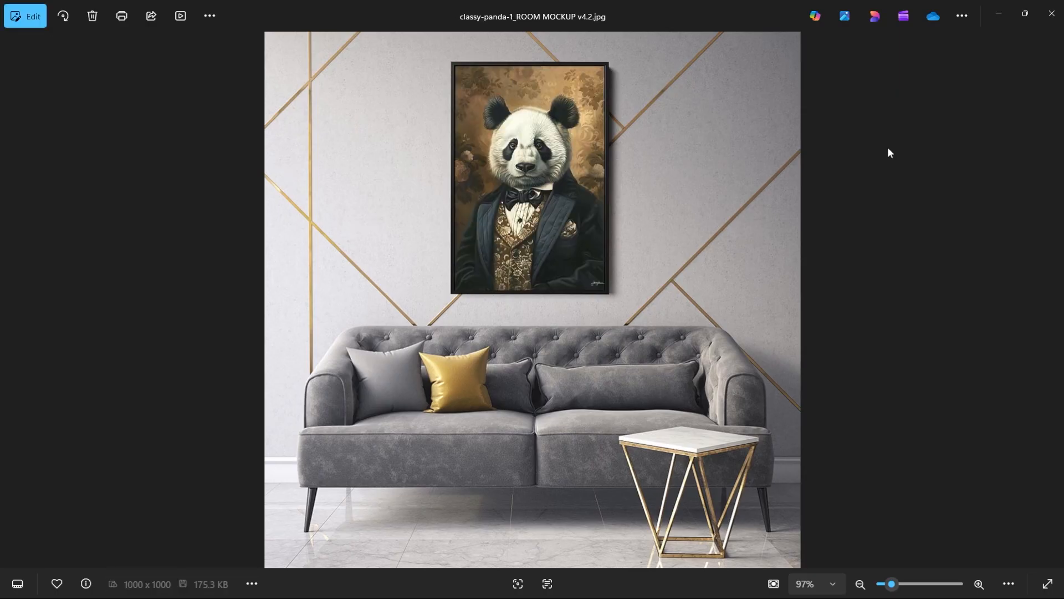
{"action": "key", "text": "Right"}
Switch back to Photoshop and dismiss the batch's completion message.
{"action": "key", "text": "alt+Tab"}
{"action": "key", "text": "alt+Tab"}
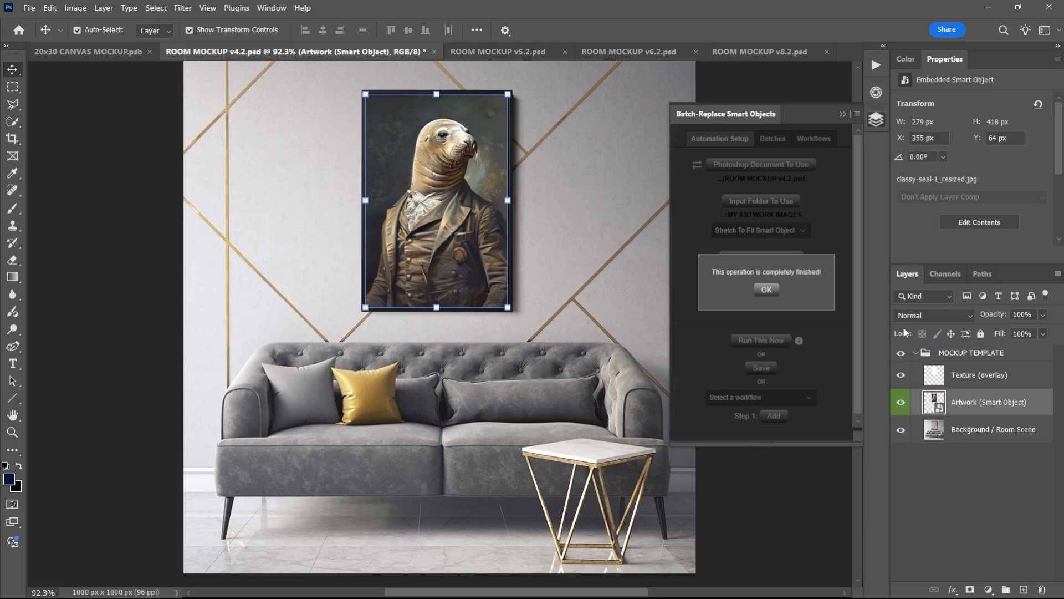
{"action": "left_click", "coordinate": [766, 289]}
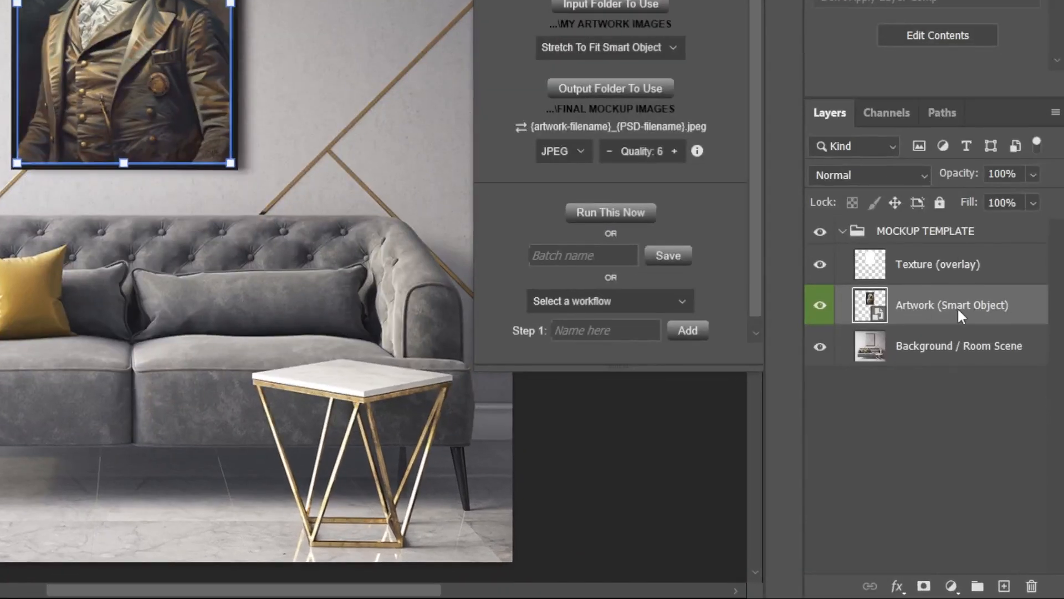
Look through the Artwork (Smart Object) layer's available commands and open its embedded contents for editing.
{"action": "right_click", "coordinate": [1002, 400]}
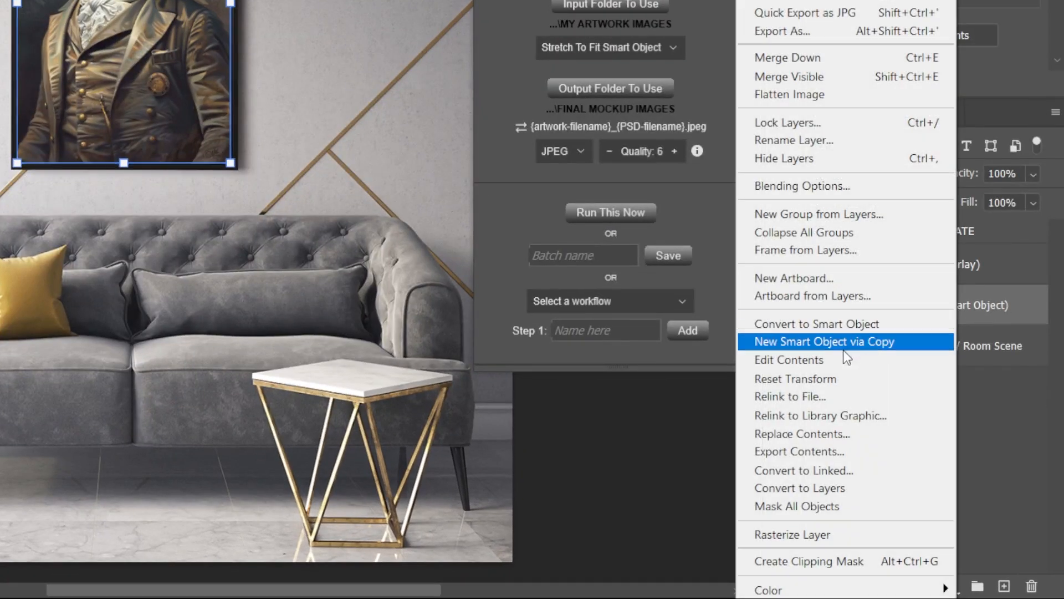
{"action": "key", "text": "Escape"}
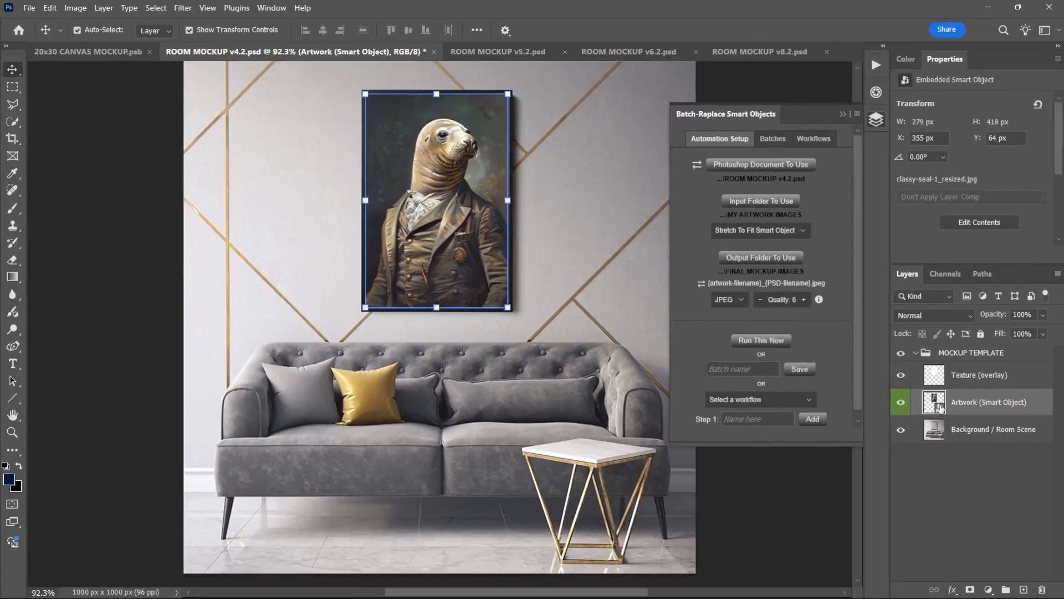
{"action": "double_click", "coordinate": [922, 384]}
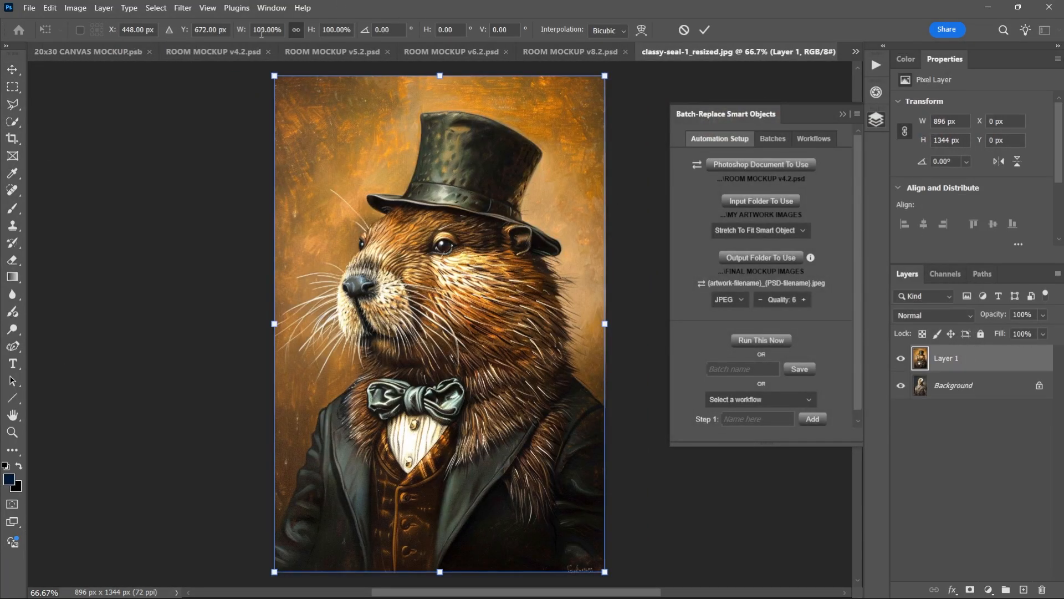
Scale the beaver artwork on Layer 1 to 110% and merge it with the Background layer.
{"action": "type", "text": "110"}
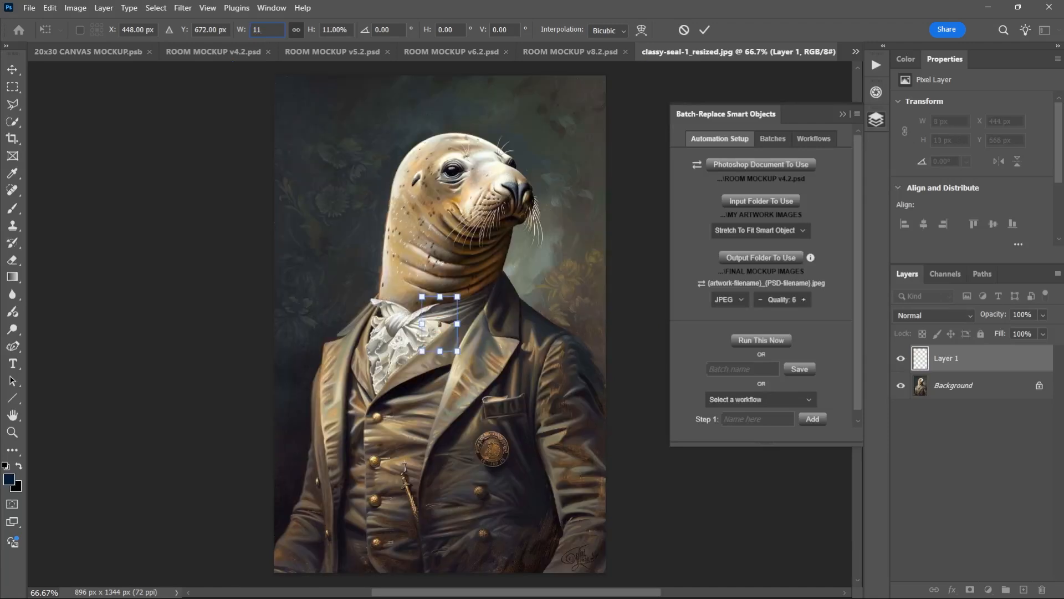
{"action": "key", "text": "Return"}
{"action": "right_click", "coordinate": [972, 389]}
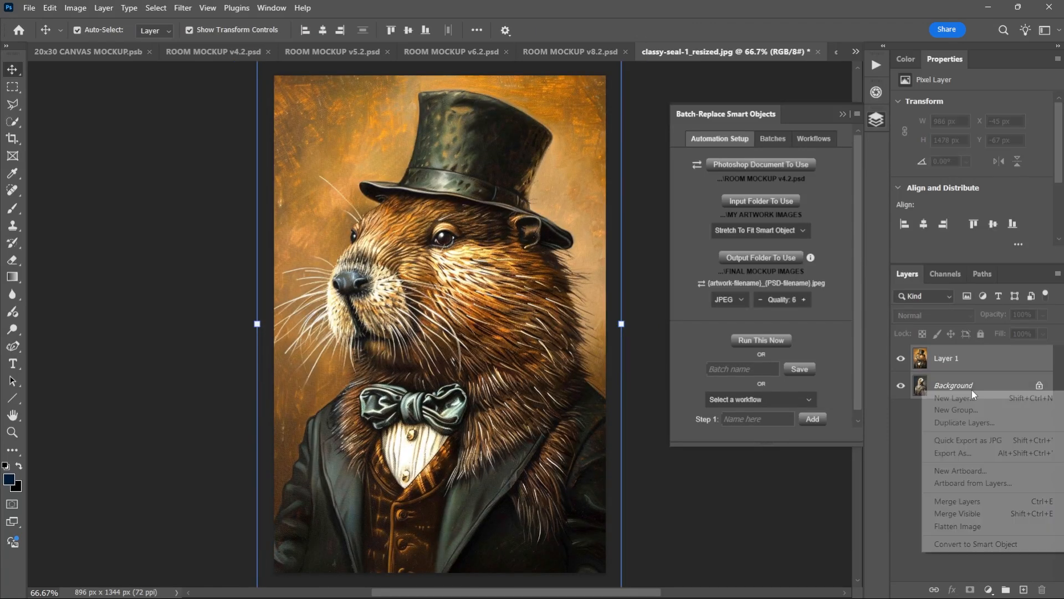
{"action": "left_click", "coordinate": [965, 501]}
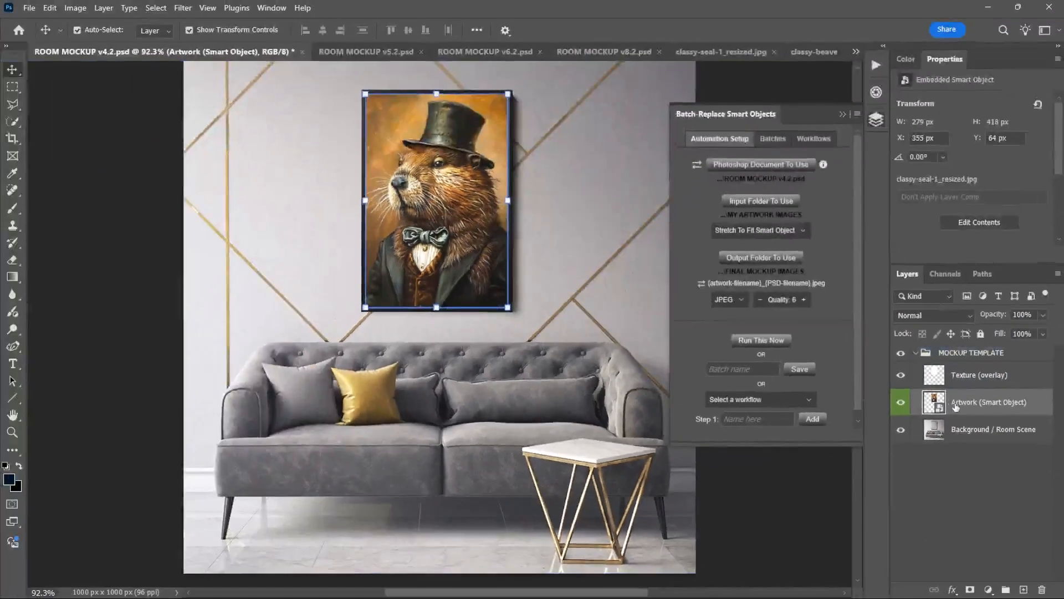
Review the artwork placement modes in the batch setup and keep Stretch To Fit Smart Object.
{"action": "left_click", "coordinate": [808, 229]}
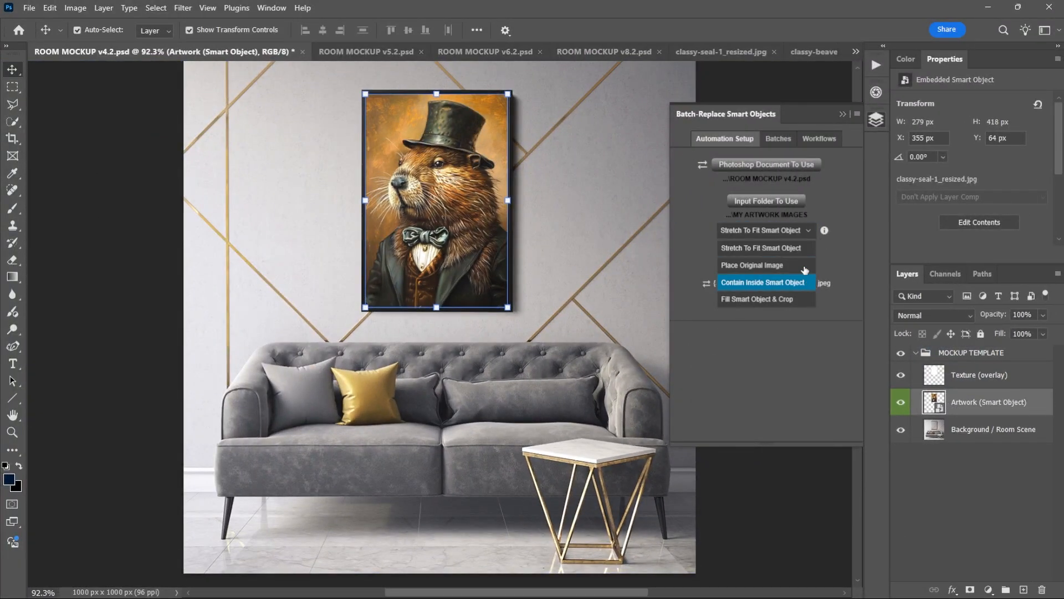
{"action": "left_click", "coordinate": [787, 236]}
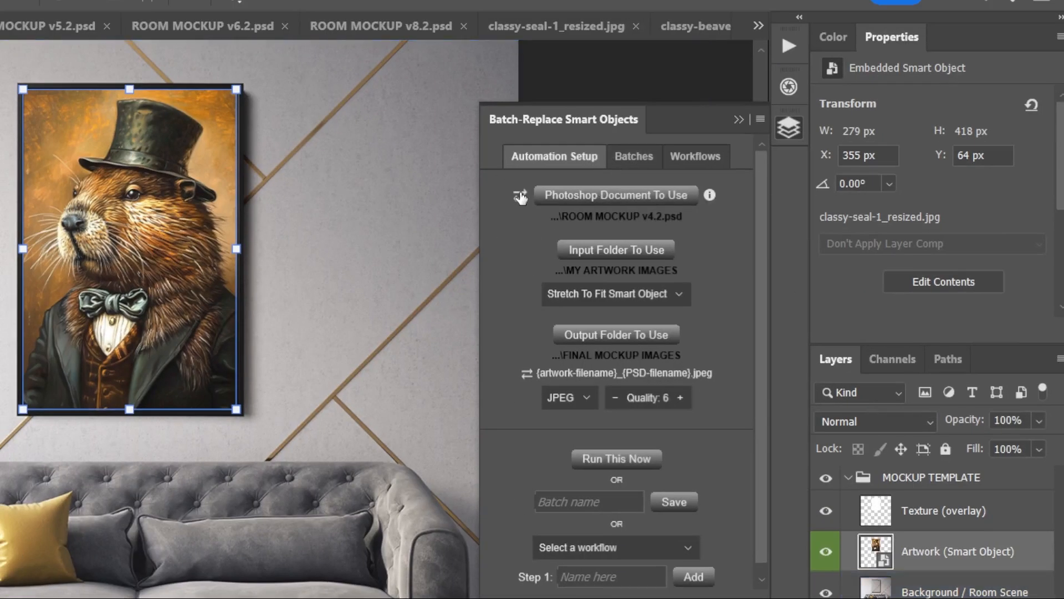
Switch the batch source to a folder of PSD files and choose CANVAS ART MOCKUPS inside Smart Object Mockup Creation.
{"action": "left_click", "coordinate": [520, 197]}
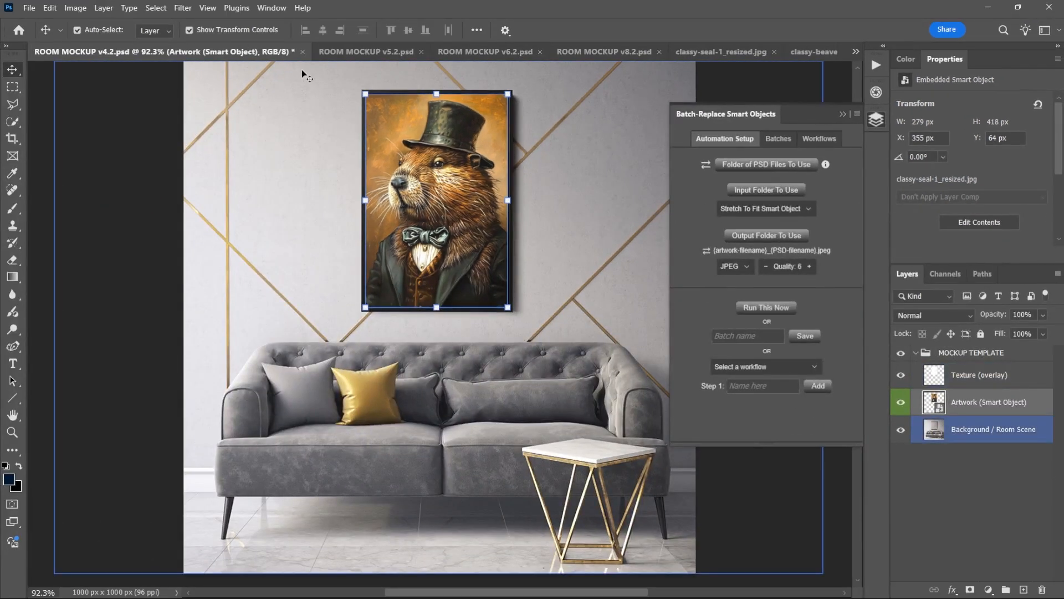
{"action": "left_click", "coordinate": [791, 164]}
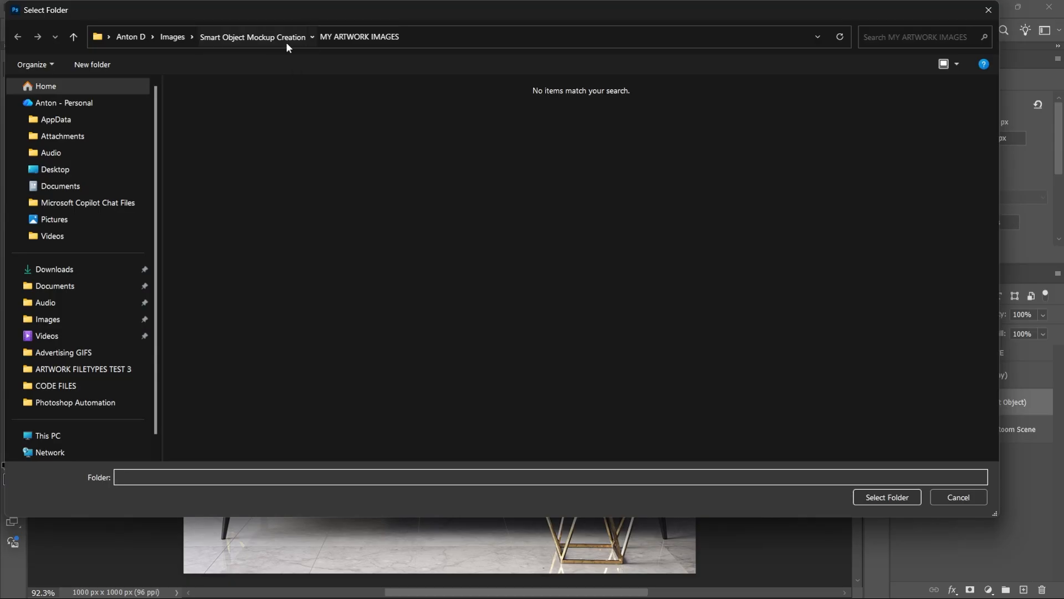
{"action": "left_click", "coordinate": [286, 39]}
{"action": "left_click", "coordinate": [201, 104]}
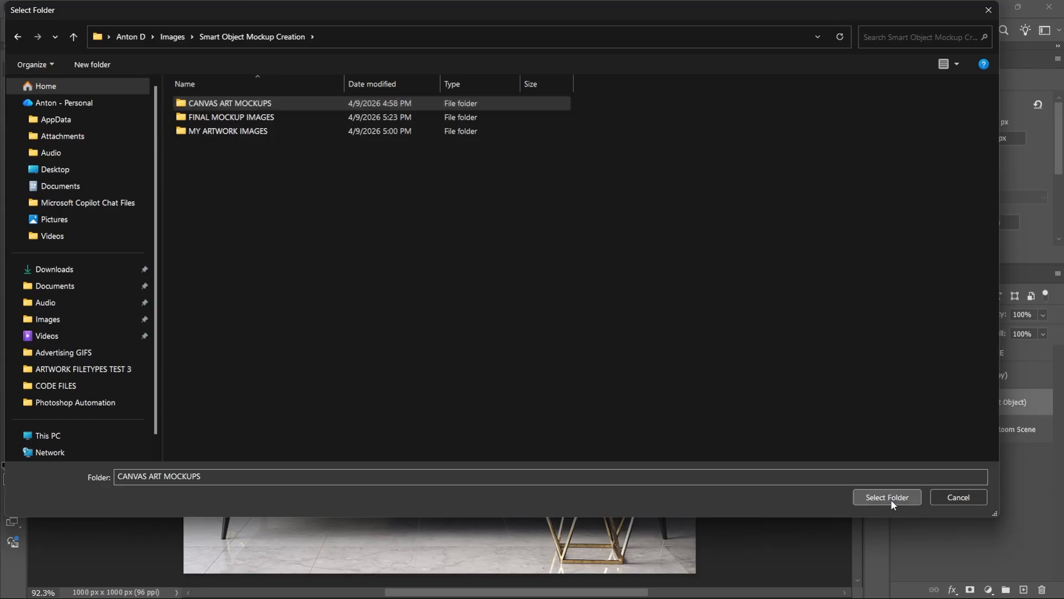
{"action": "left_click", "coordinate": [890, 497]}
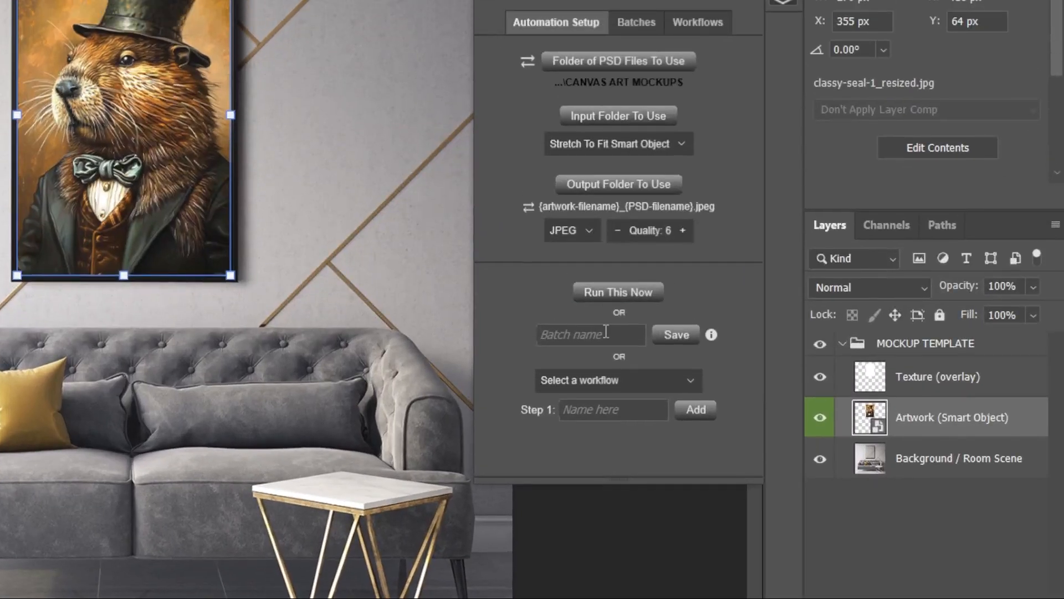
{"action": "left_click", "coordinate": [606, 238]}
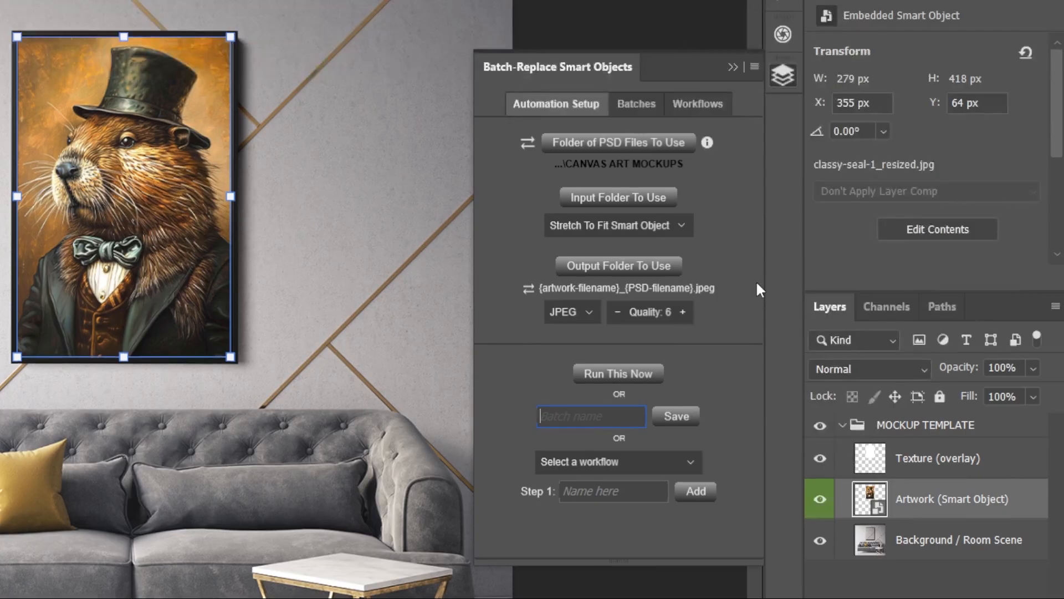
{"action": "left_click", "coordinate": [717, 374]}
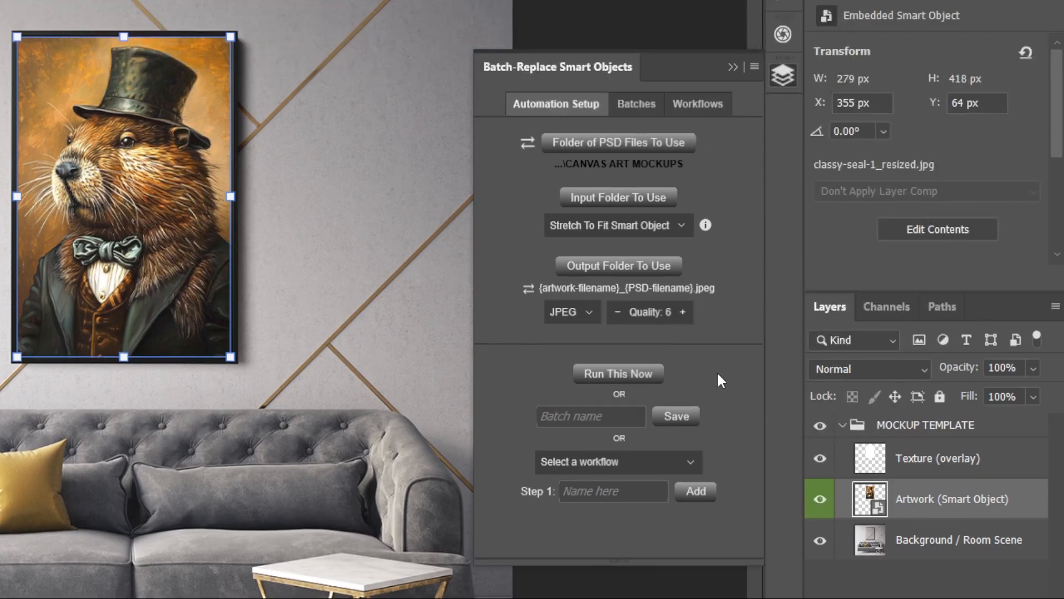
Filter the saved batches by "canvas", collapse them all and expand only the details of CANVAS WALL ART MOCKUPS (20x30).
{"action": "left_click", "coordinate": [640, 107]}
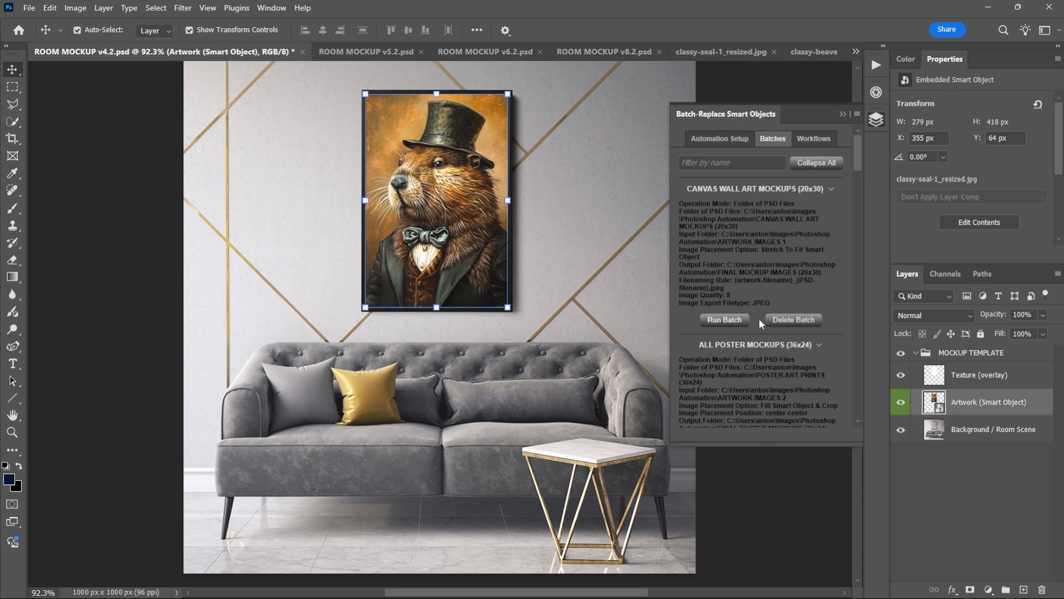
{"action": "left_click", "coordinate": [727, 138]}
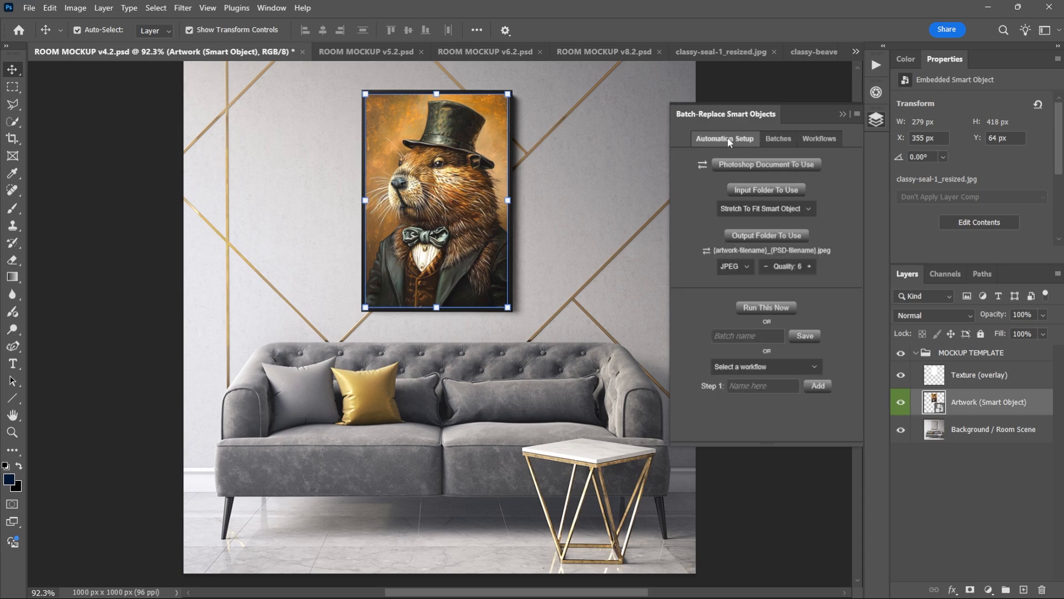
{"action": "left_click", "coordinate": [779, 139]}
{"action": "left_click", "coordinate": [761, 168]}
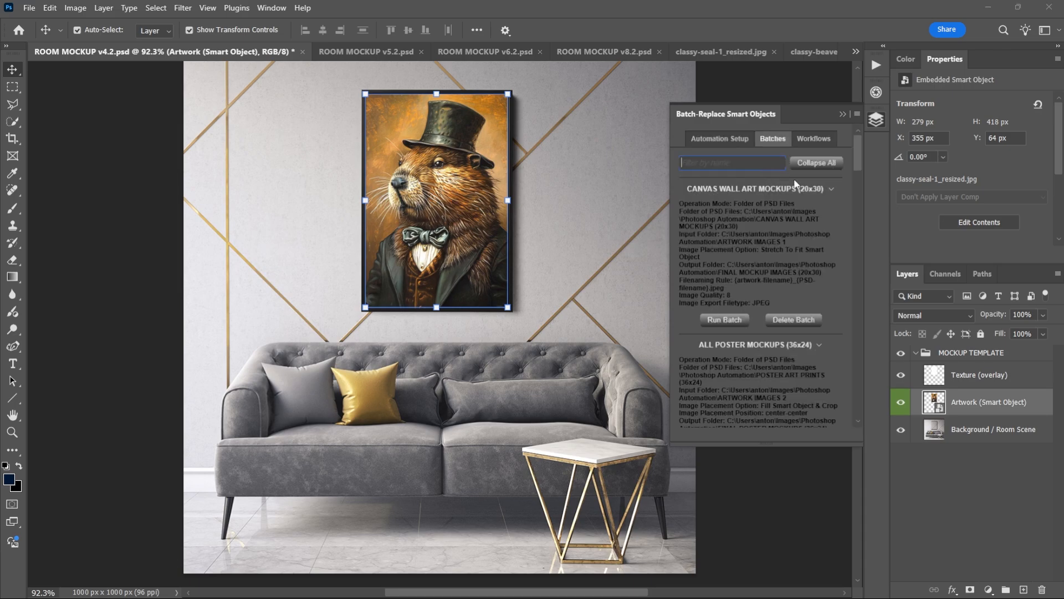
{"action": "type", "text": "canvas"}
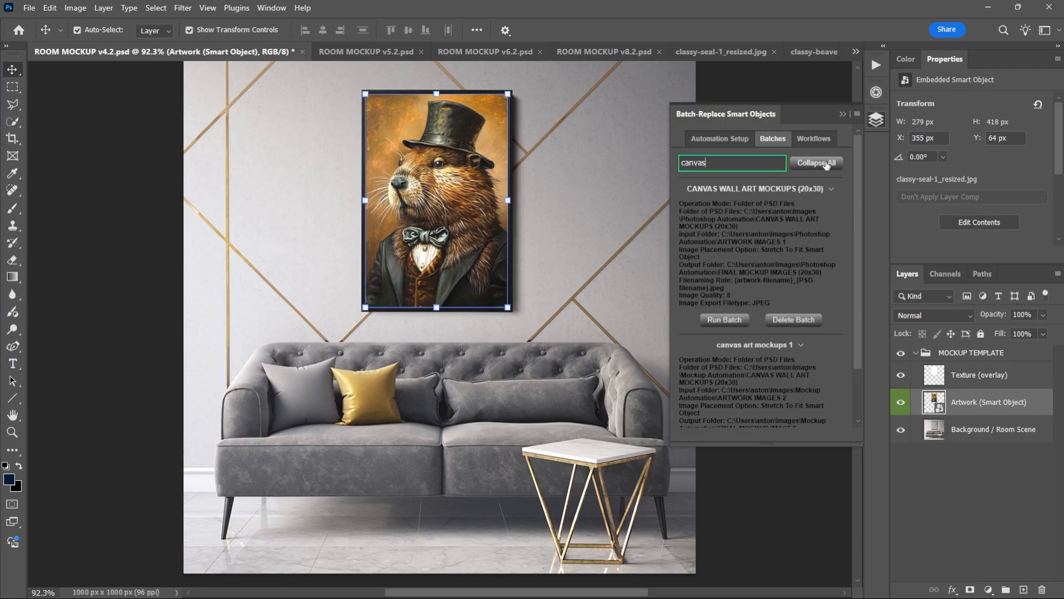
{"action": "left_click", "coordinate": [826, 163]}
{"action": "left_click", "coordinate": [836, 190]}
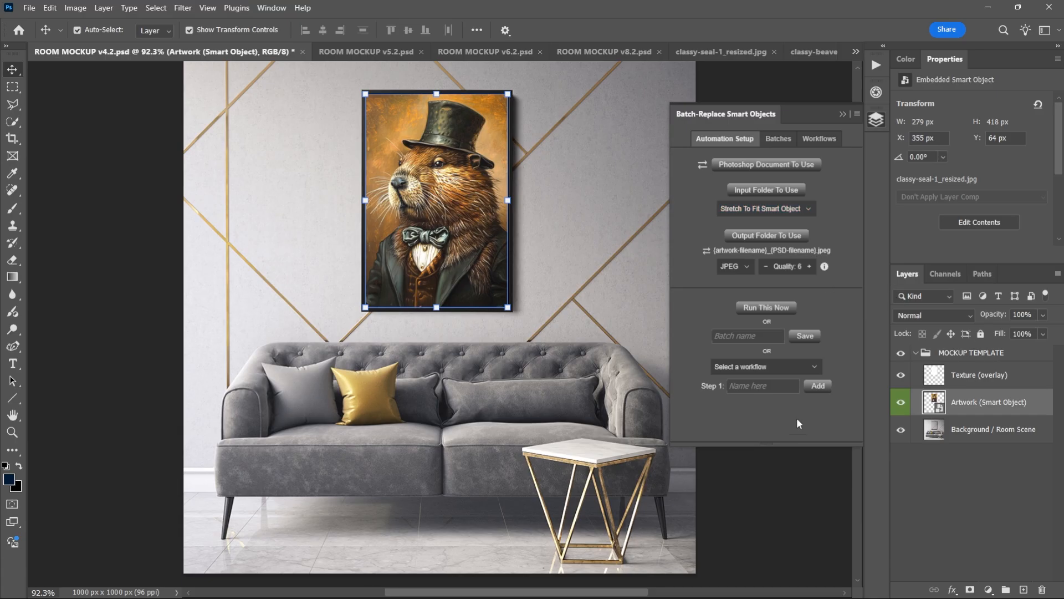
Look at the workflow choices in the automation setup, including the option to create a new workflow.
{"action": "left_click", "coordinate": [793, 369]}
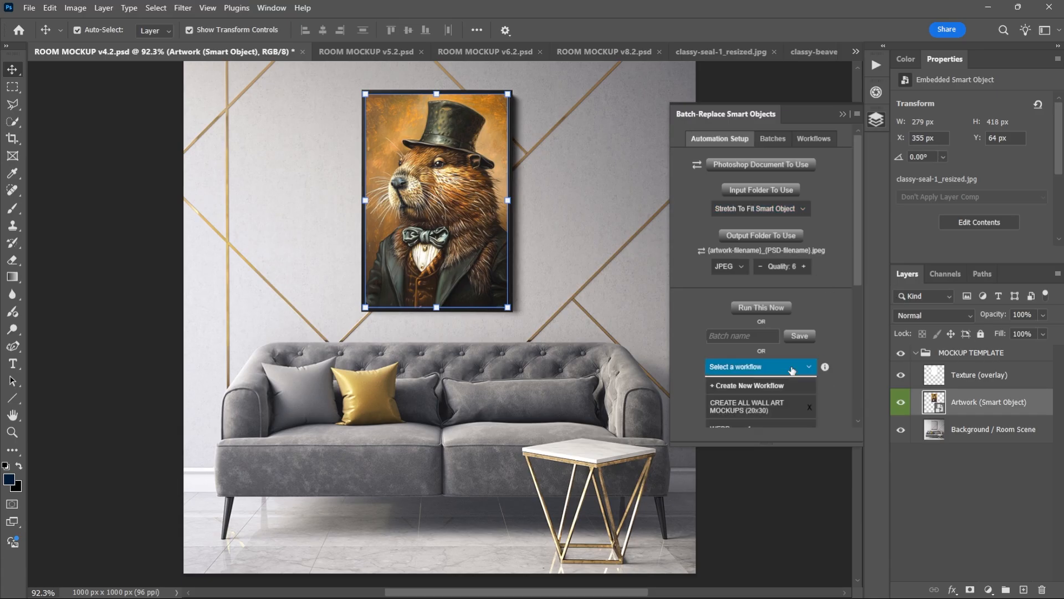
{"action": "left_click", "coordinate": [776, 385]}
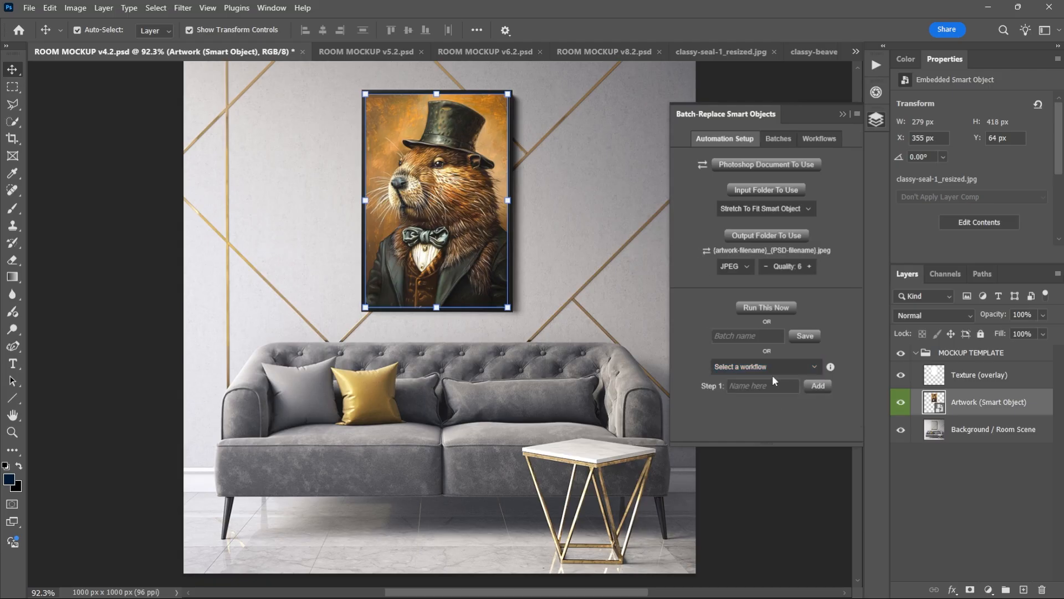
Review the saved workflow CREATE ALL WALL ART MOCKUPS (20x30), checking the settings of its canvas and poster steps and its run and delete options.
{"action": "left_click", "coordinate": [818, 139]}
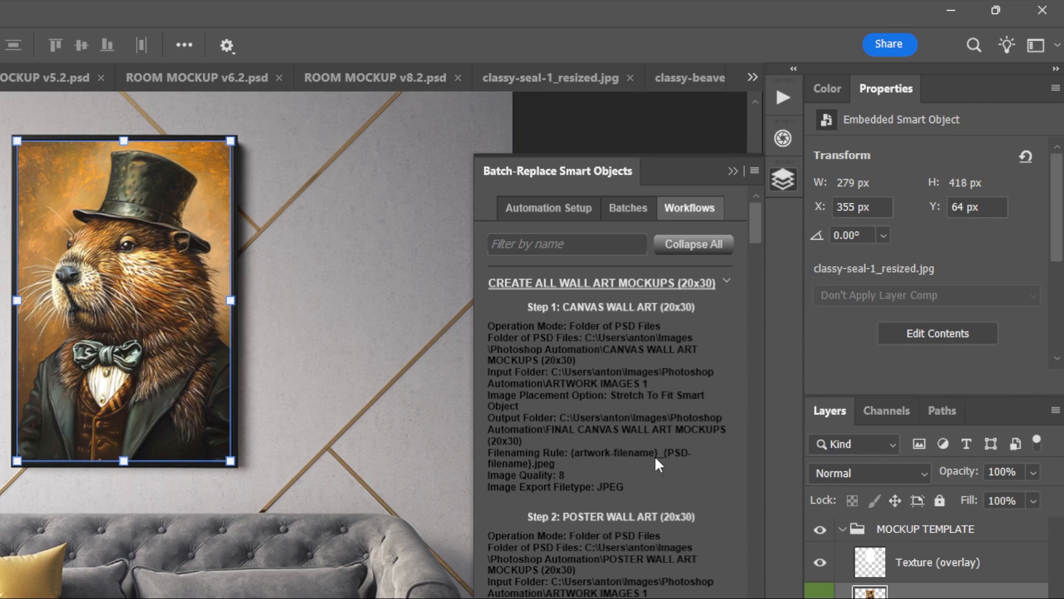
{"action": "scroll", "coordinate": [622, 501], "scroll_direction": "down", "scroll_amount": 2}
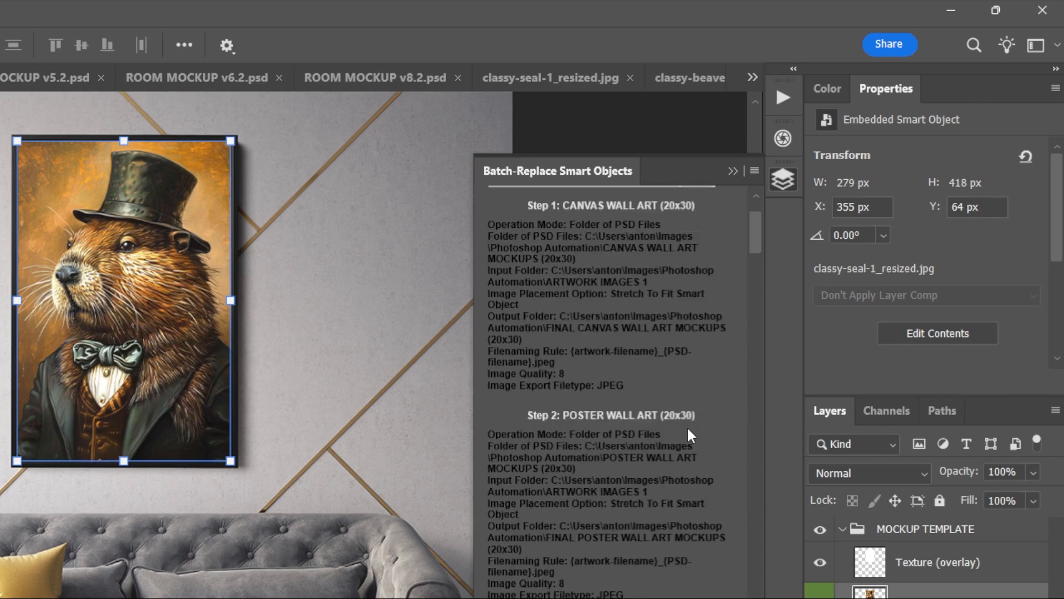
{"action": "scroll", "coordinate": [628, 433], "scroll_direction": "up", "scroll_amount": 2}
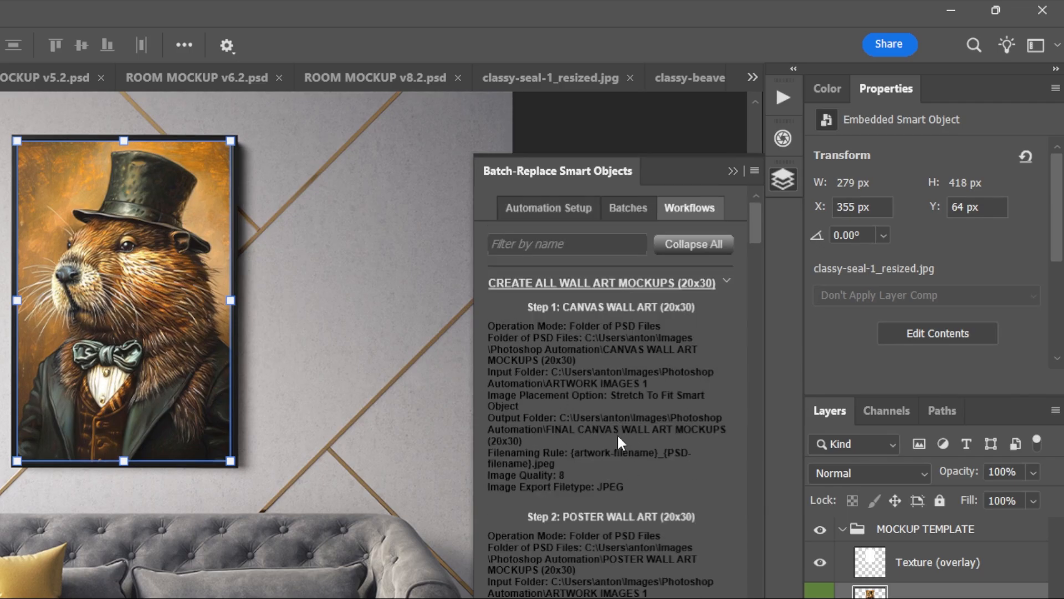
{"action": "scroll", "coordinate": [642, 521], "scroll_direction": "down", "scroll_amount": 2}
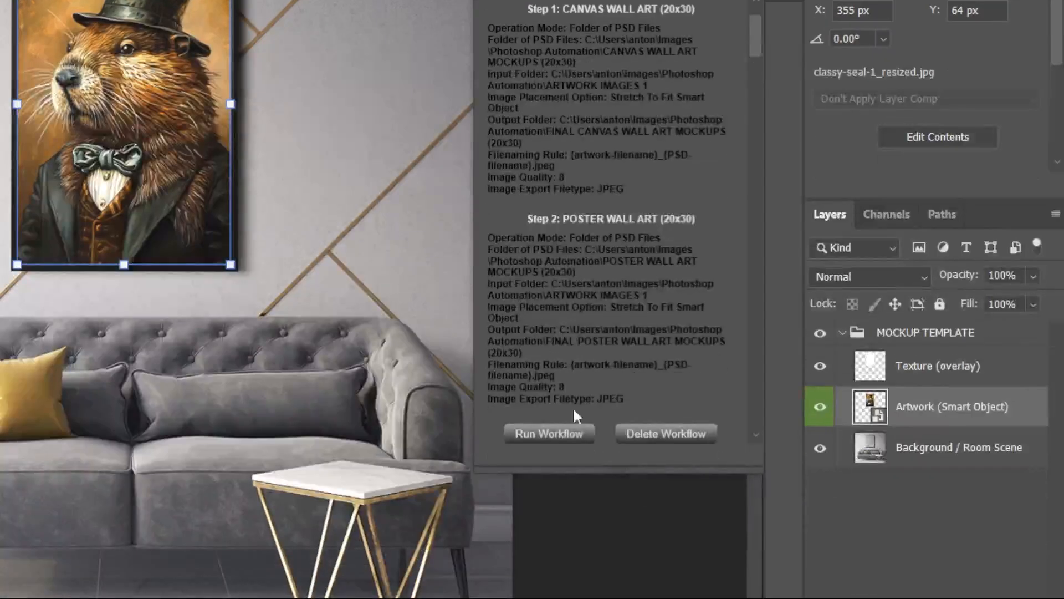
{"action": "scroll", "coordinate": [610, 267], "scroll_direction": "down", "scroll_amount": 2}
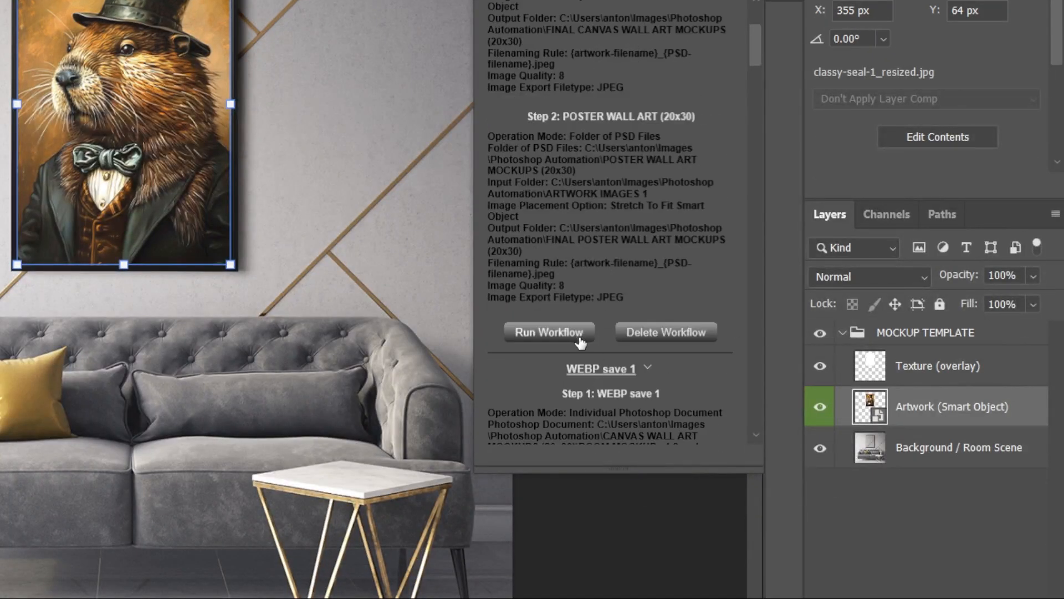
{"action": "scroll", "coordinate": [571, 219], "scroll_direction": "up", "scroll_amount": 4}
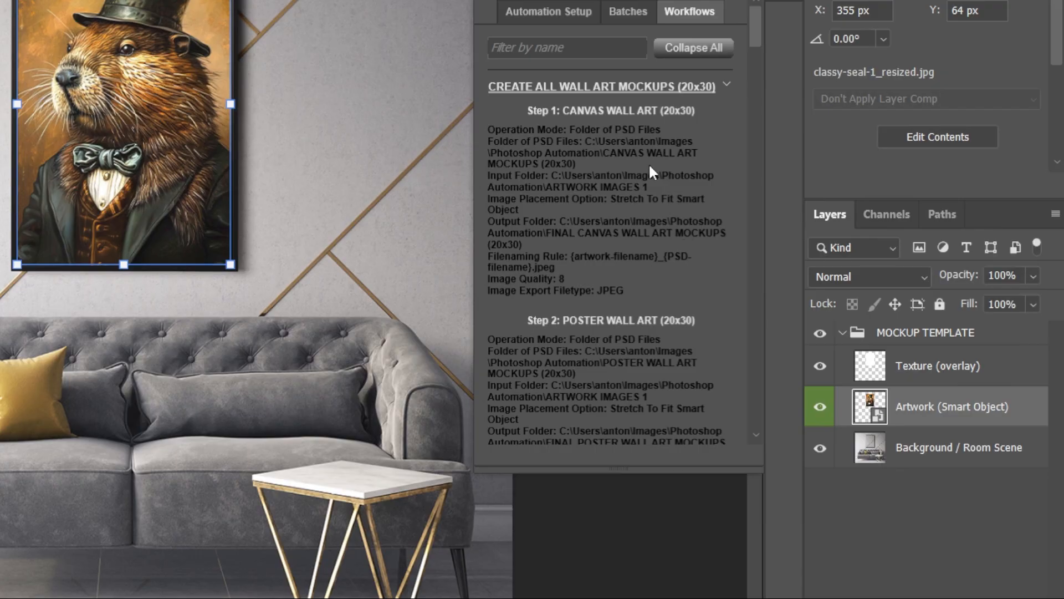
{"action": "scroll", "coordinate": [623, 227], "scroll_direction": "down", "scroll_amount": 4}
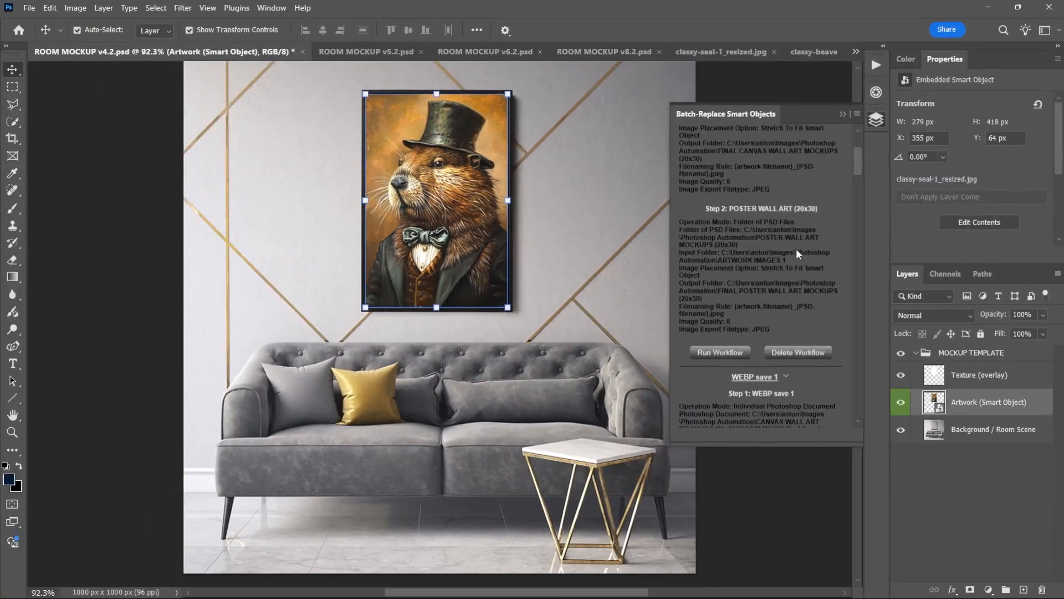
{"action": "scroll", "coordinate": [663, 263], "scroll_direction": "up", "scroll_amount": 4}
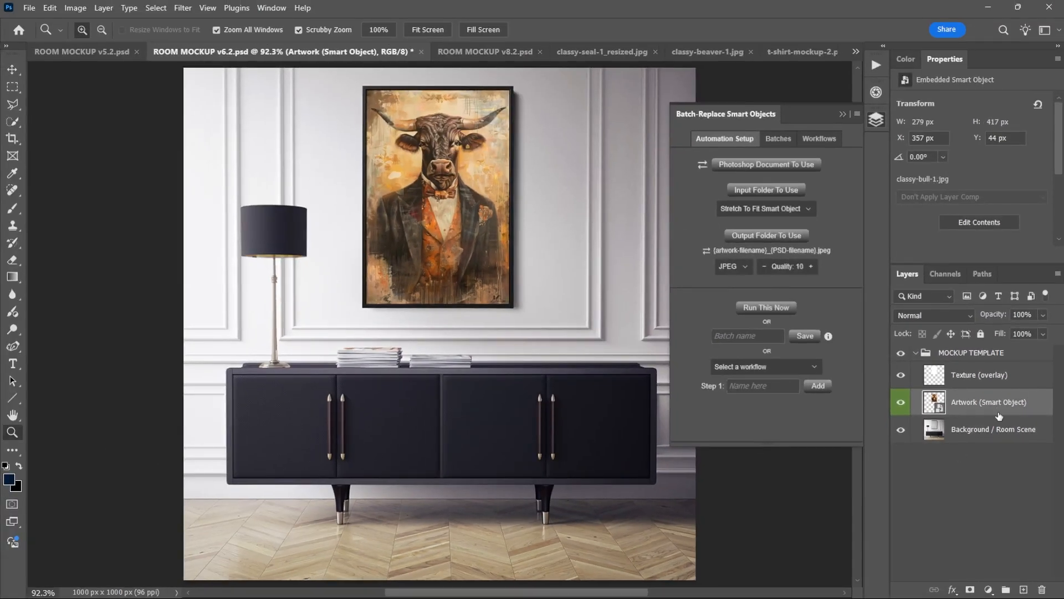
Replace the contents of the Artwork smart object in ROOM MOCKUP v6.2.psd with Moonlit Horizon.png.
{"action": "right_click", "coordinate": [982, 403]}
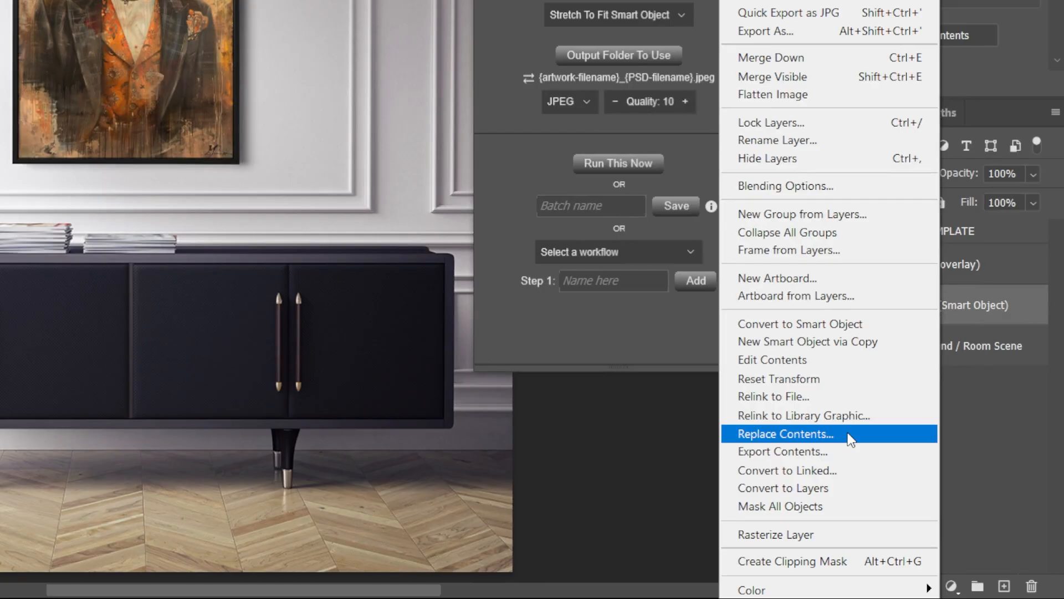
{"action": "left_click", "coordinate": [849, 438]}
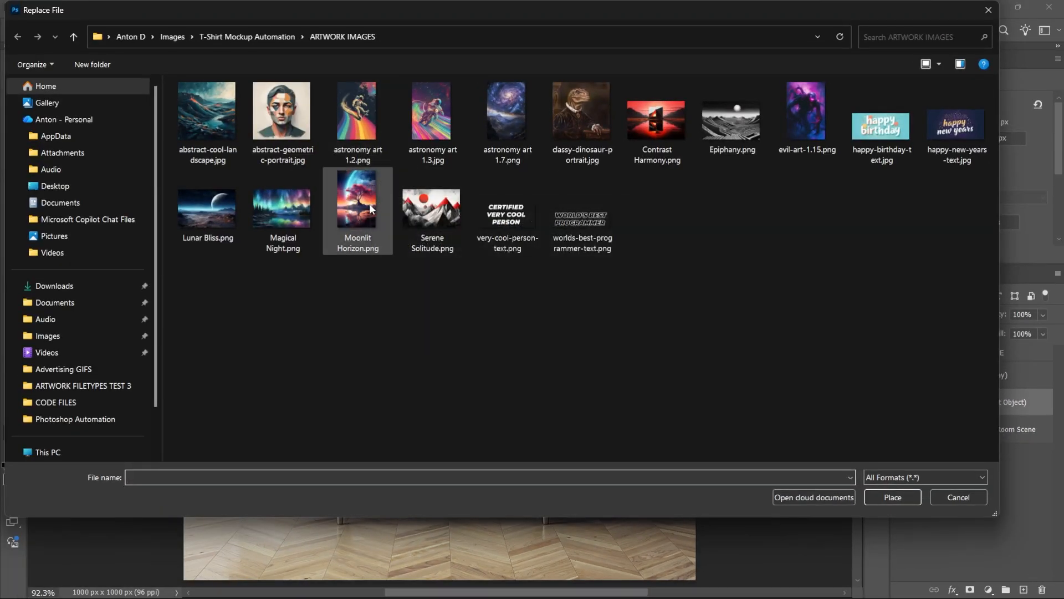
{"action": "double_click", "coordinate": [369, 204]}
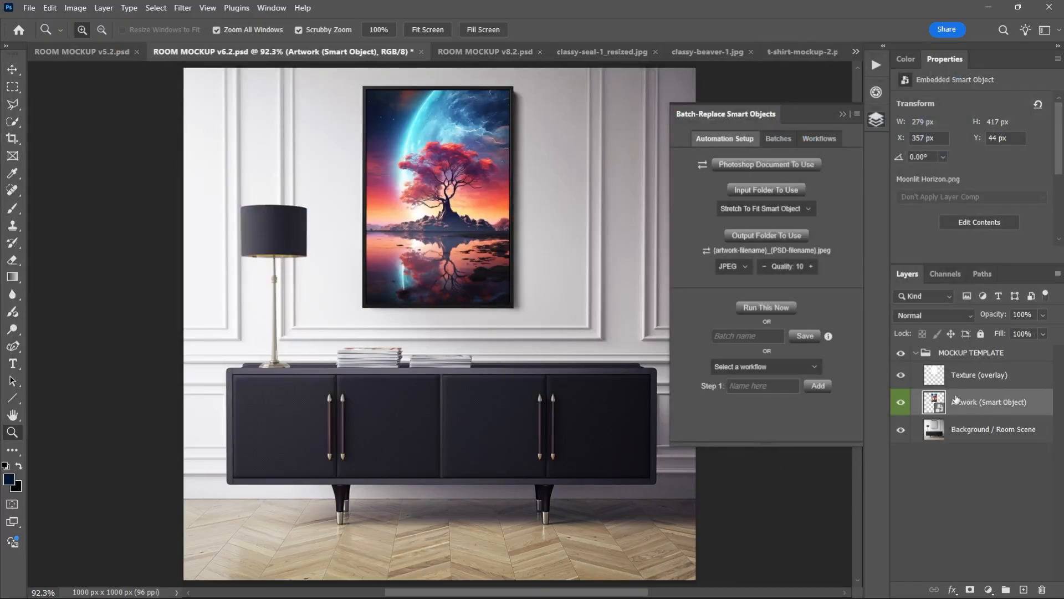
Scale the Moonlit Horizon artwork proportionally to 15% inside the picture frame.
{"action": "key", "text": "ctrl+t"}
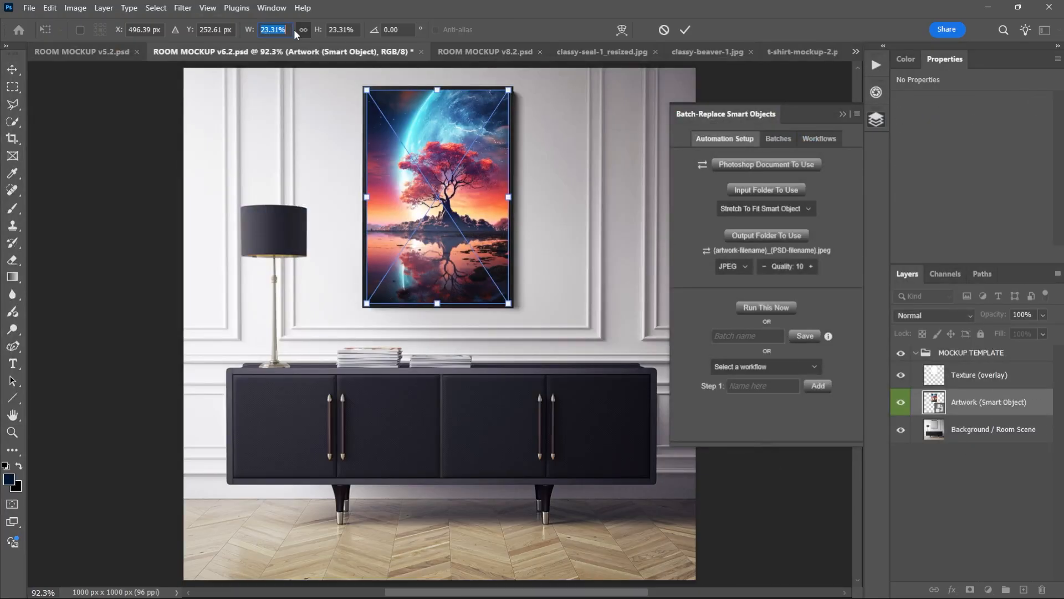
{"action": "key", "text": "Escape"}
{"action": "key", "text": "z"}
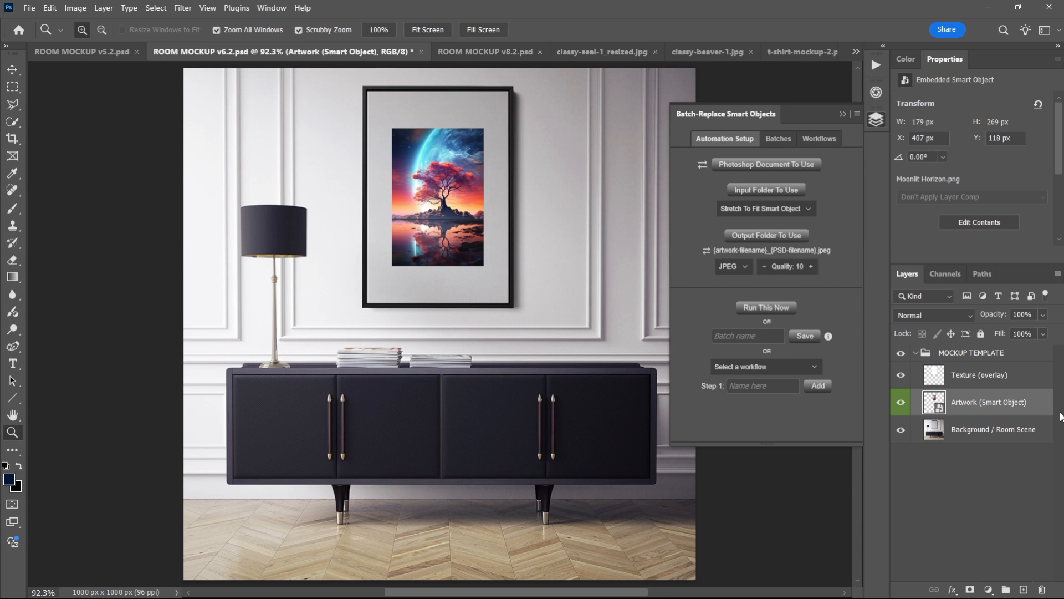
Replace the contents of the Artwork smart object with astronomy art 1.3.jpg.
{"action": "right_click", "coordinate": [986, 402]}
{"action": "left_click", "coordinate": [923, 487]}
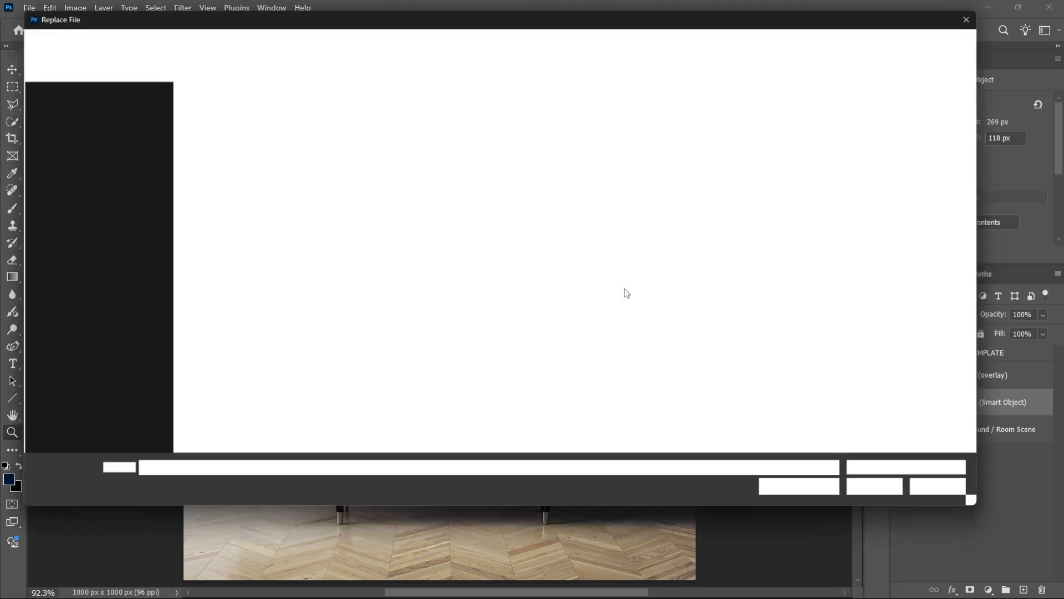
{"action": "double_click", "coordinate": [417, 121]}
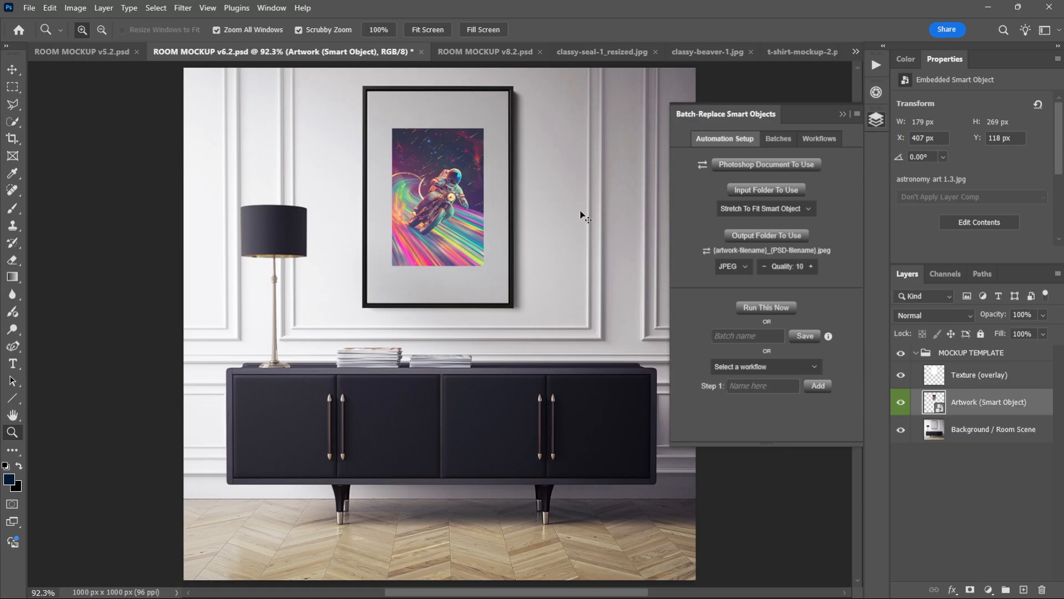
Scale the astronaut artwork proportionally to 23.12% so that it fills the picture frame.
{"action": "key", "text": "ctrl+t"}
{"action": "left_click", "coordinate": [290, 32]}
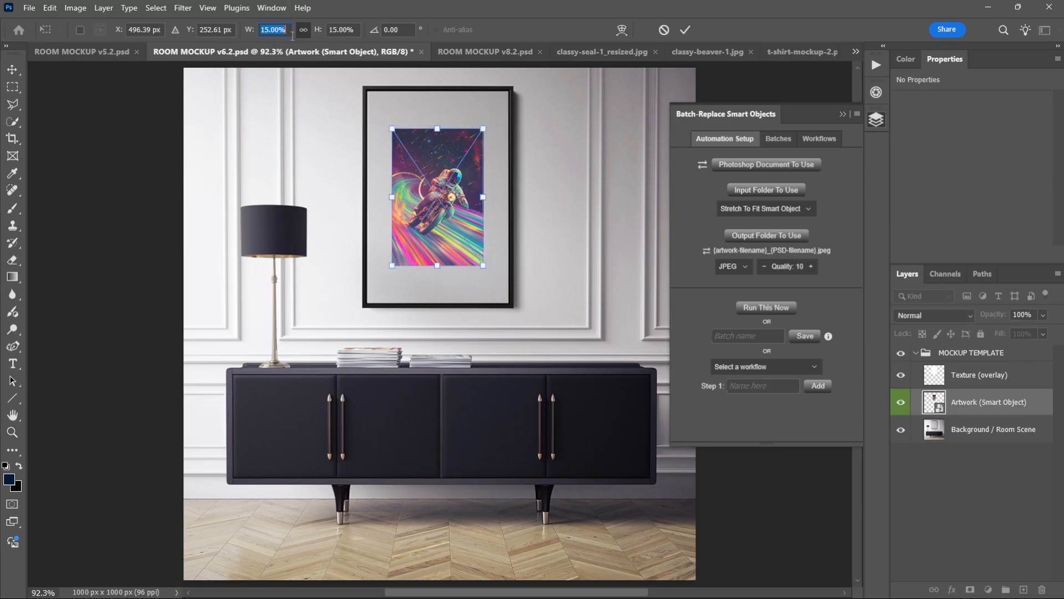
{"action": "type", "text": "25"}
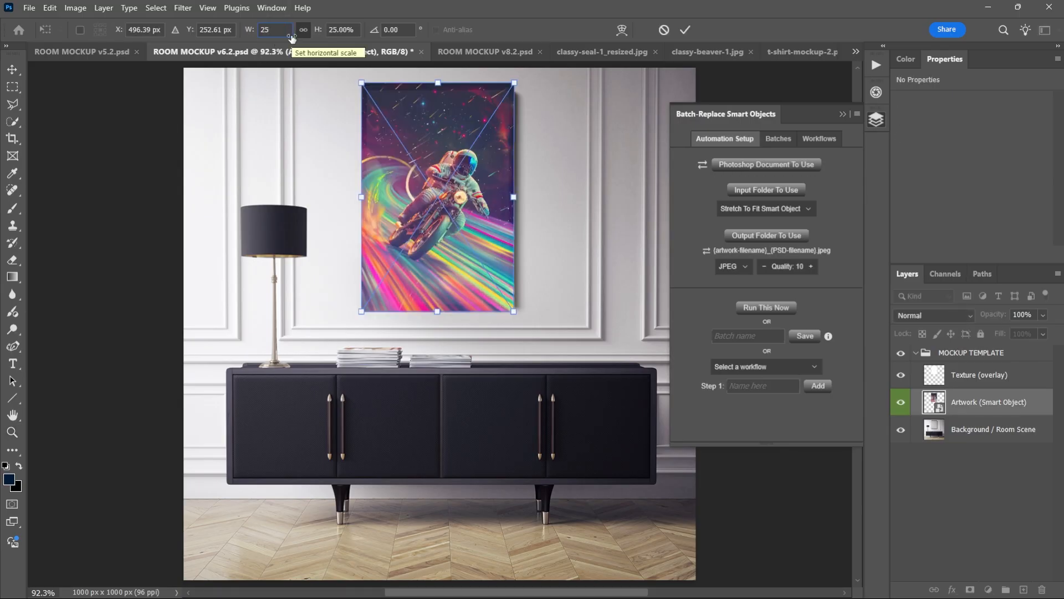
{"action": "key", "text": "BackSpace"}
{"action": "type", "text": "3"}
{"action": "left_click", "coordinate": [292, 36]}
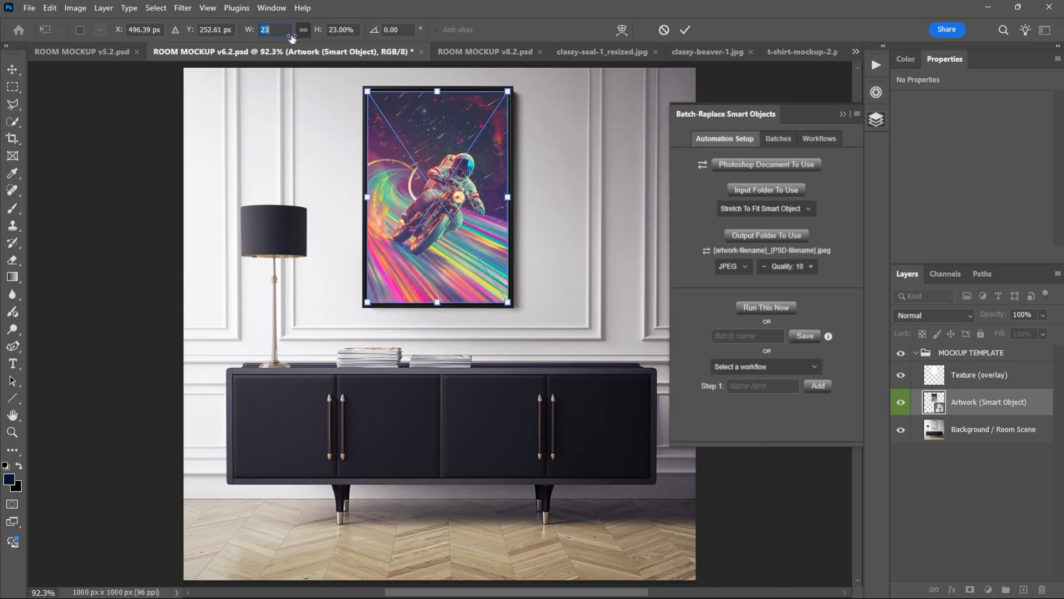
{"action": "type", "text": "23.12"}
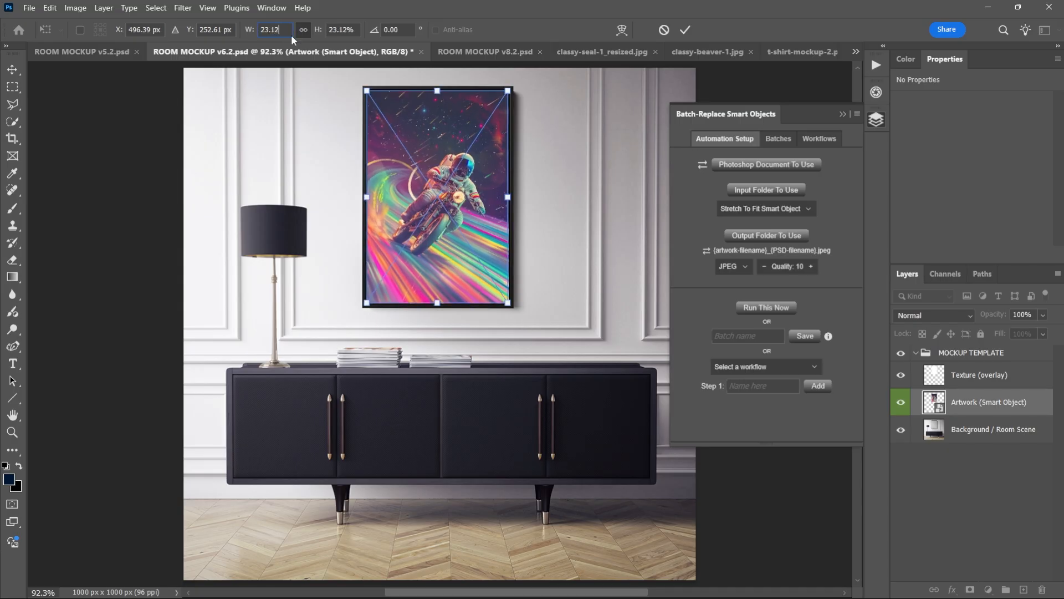
{"action": "key", "text": "Return"}
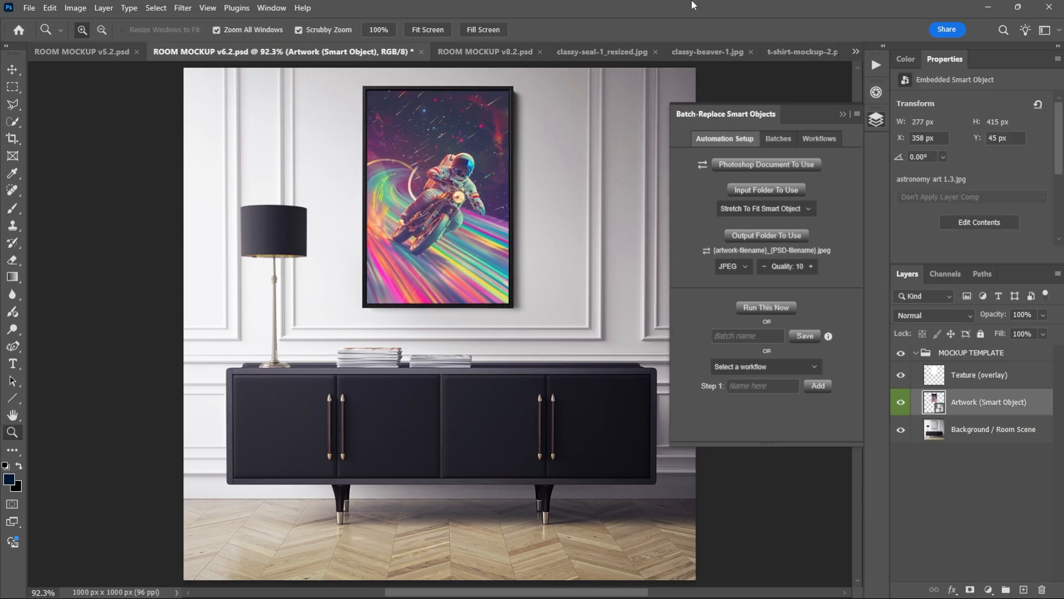
Set the artwork placement mode to Contain Inside Smart Object with Top / Center alignment in the automation setup.
{"action": "left_click_drag", "start_coordinate": [413, 136], "coordinate": [445, 121]}
{"action": "key", "text": "v"}
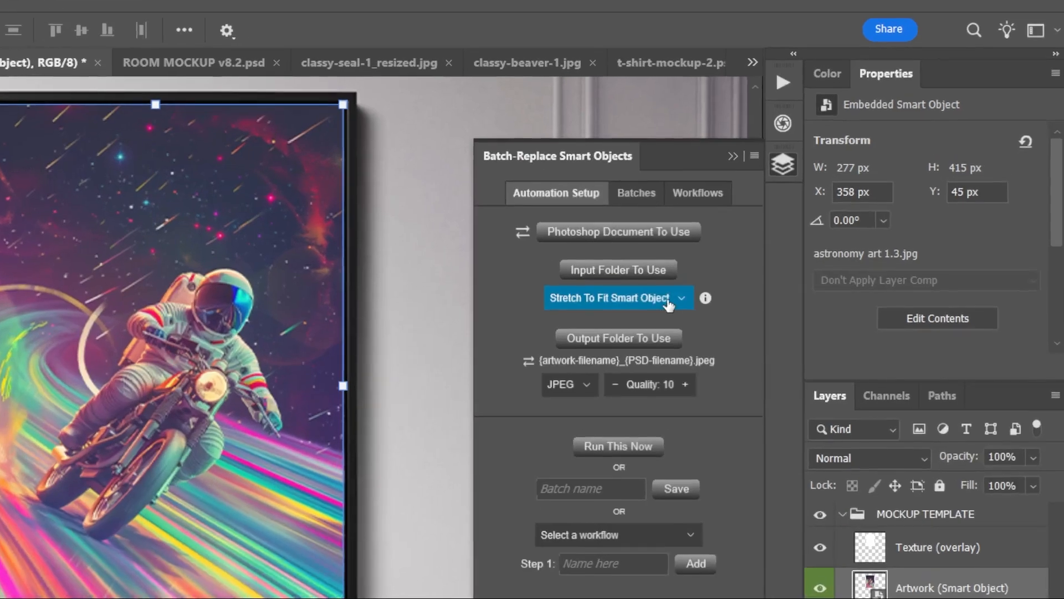
{"action": "left_click", "coordinate": [679, 299]}
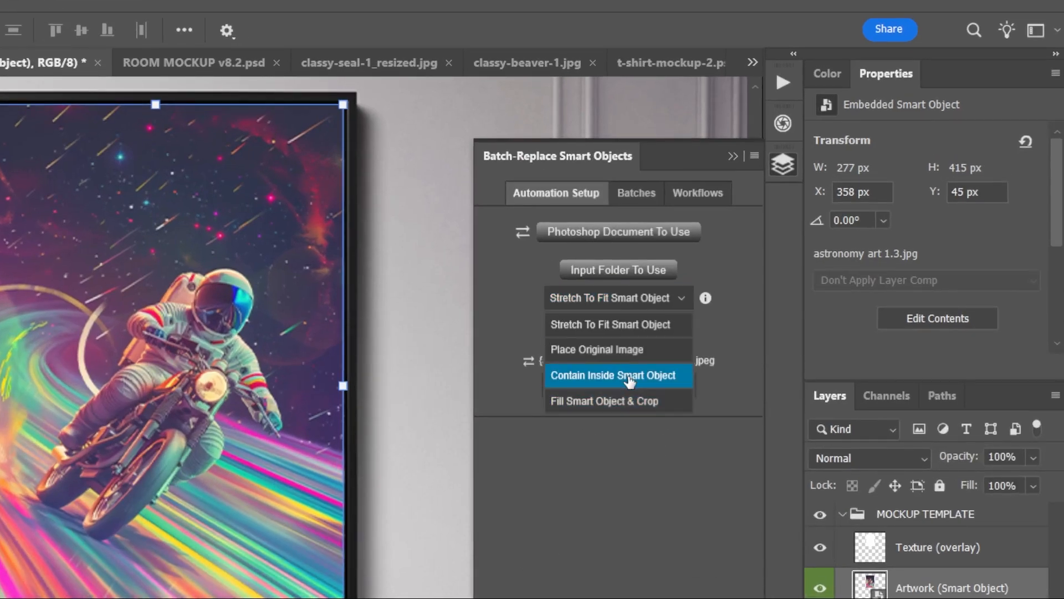
{"action": "left_click", "coordinate": [626, 374]}
{"action": "left_click", "coordinate": [623, 331]}
{"action": "left_click", "coordinate": [616, 379]}
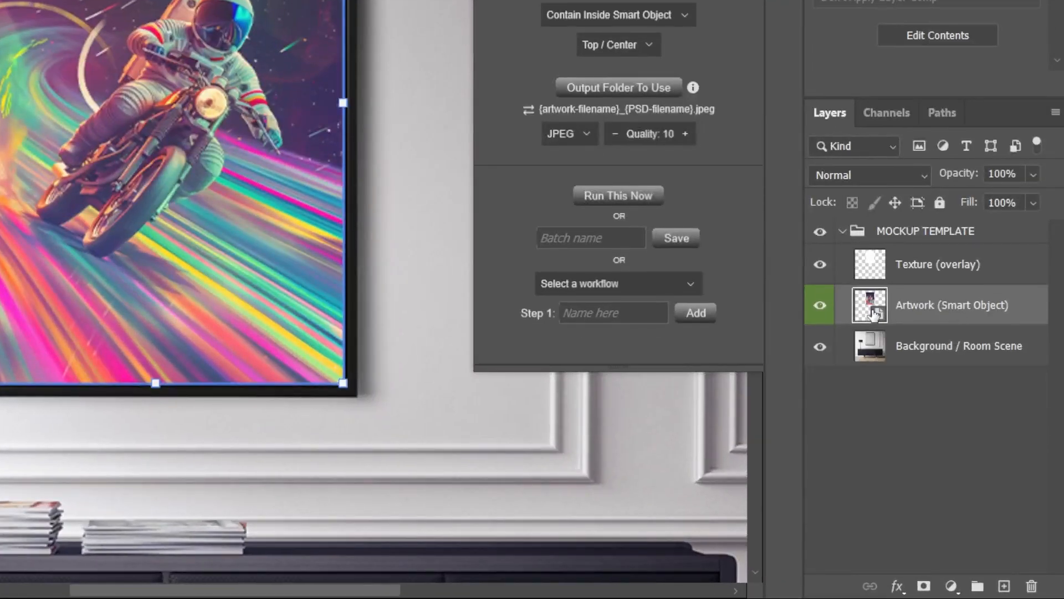
Open the contents of the Artwork smart object as its own document.
{"action": "double_click", "coordinate": [872, 313]}
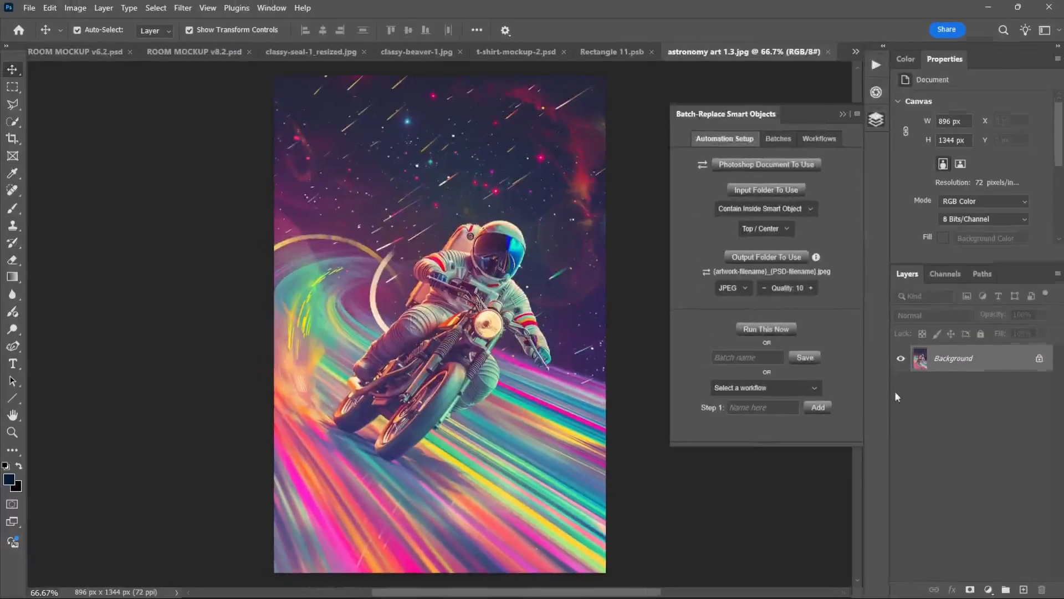